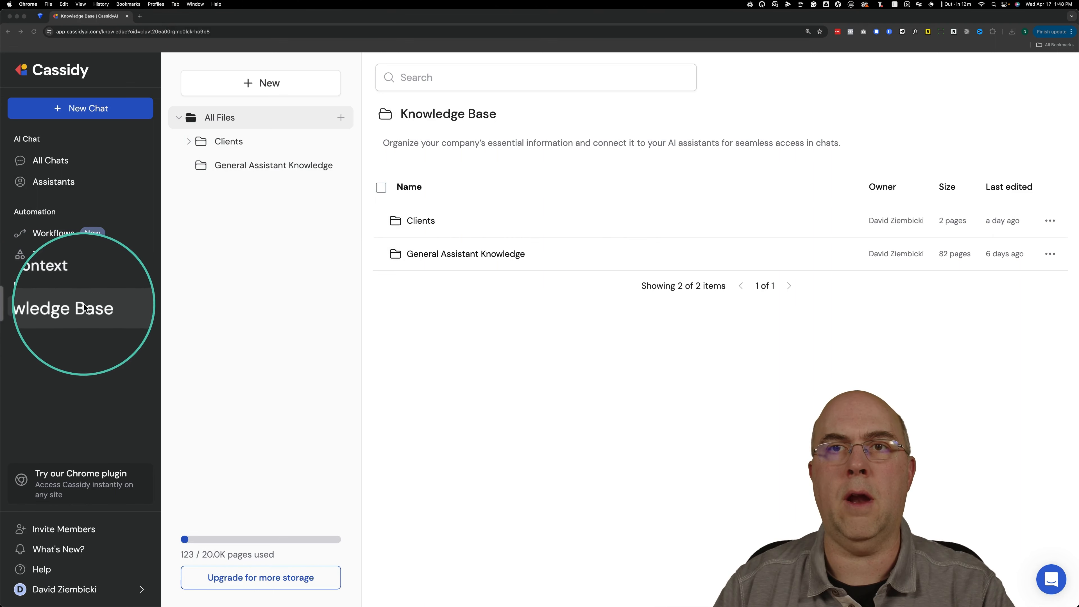
- Start an import from Notion in the Knowledge Base and launch the Notion account connection
{"action": "left_click", "coordinate": [72, 307]}
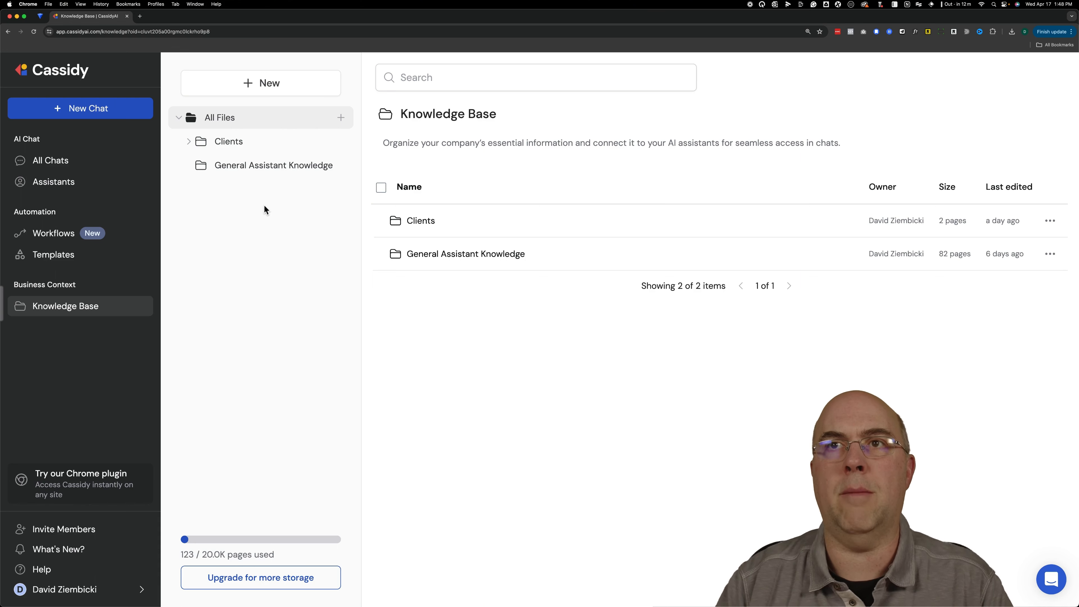
{"action": "left_click", "coordinate": [266, 90]}
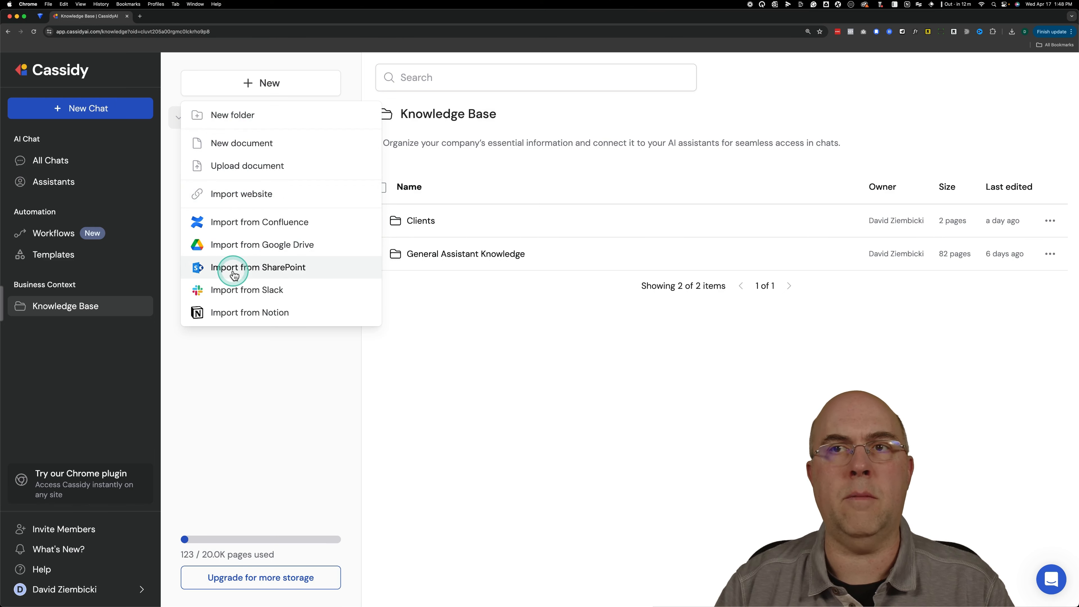
{"action": "left_click", "coordinate": [236, 315]}
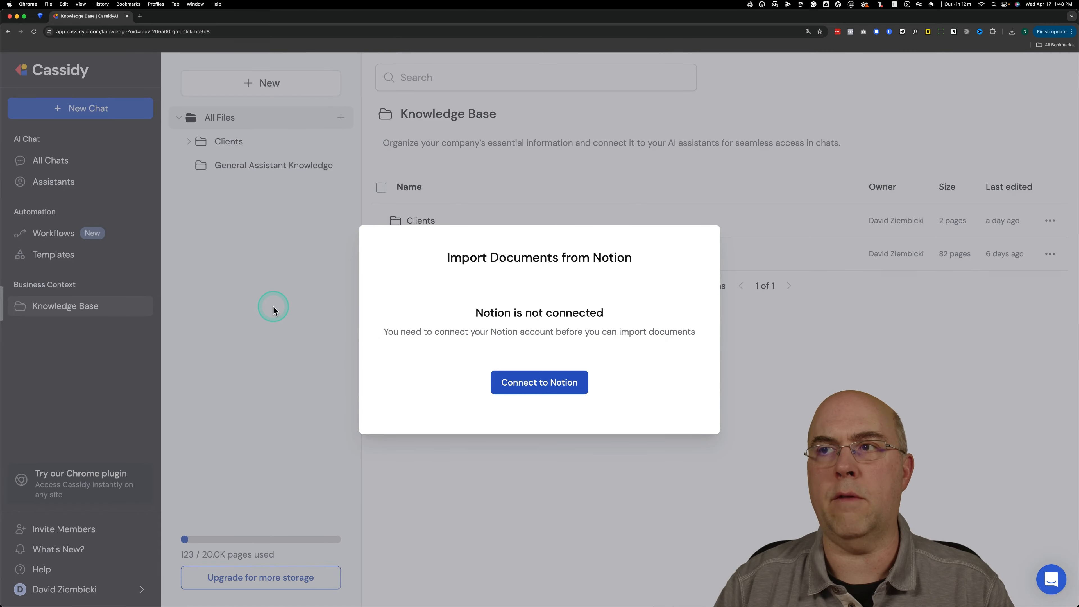
{"action": "left_click", "coordinate": [532, 384]}
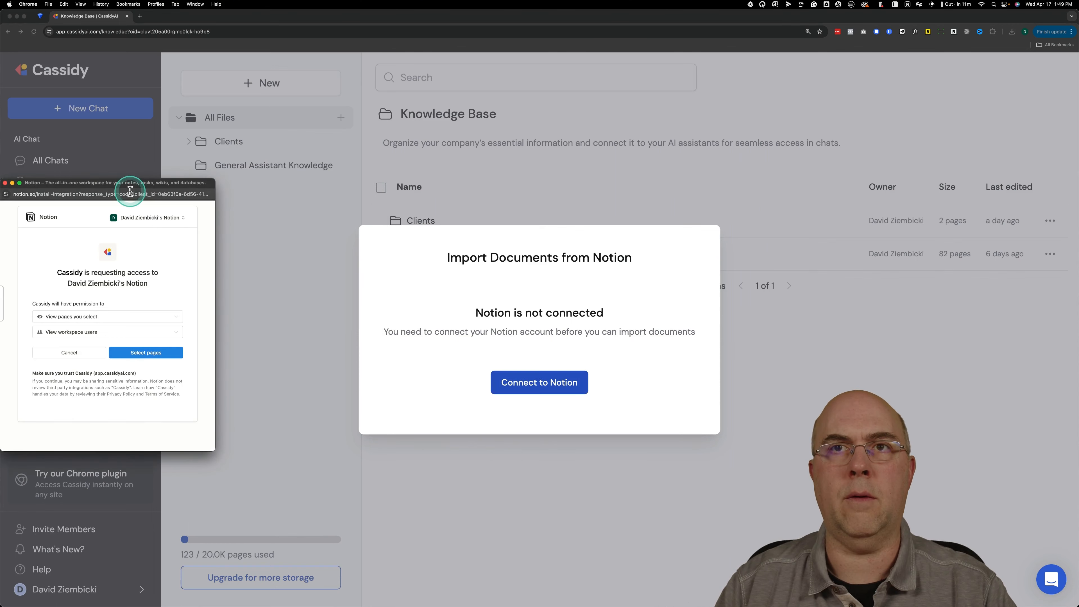
- Choose the Expert Business Agency workspace for the Notion connection and review the requested page and user viewing permissions
{"action": "left_click_drag", "start_coordinate": [129, 188], "coordinate": [253, 225]}
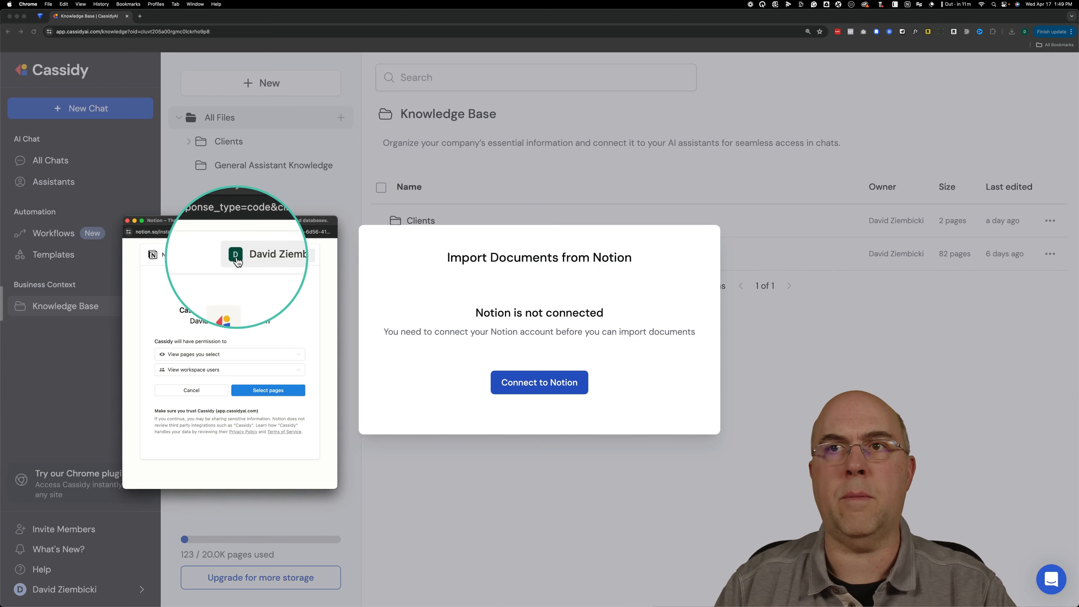
{"action": "left_click", "coordinate": [275, 259]}
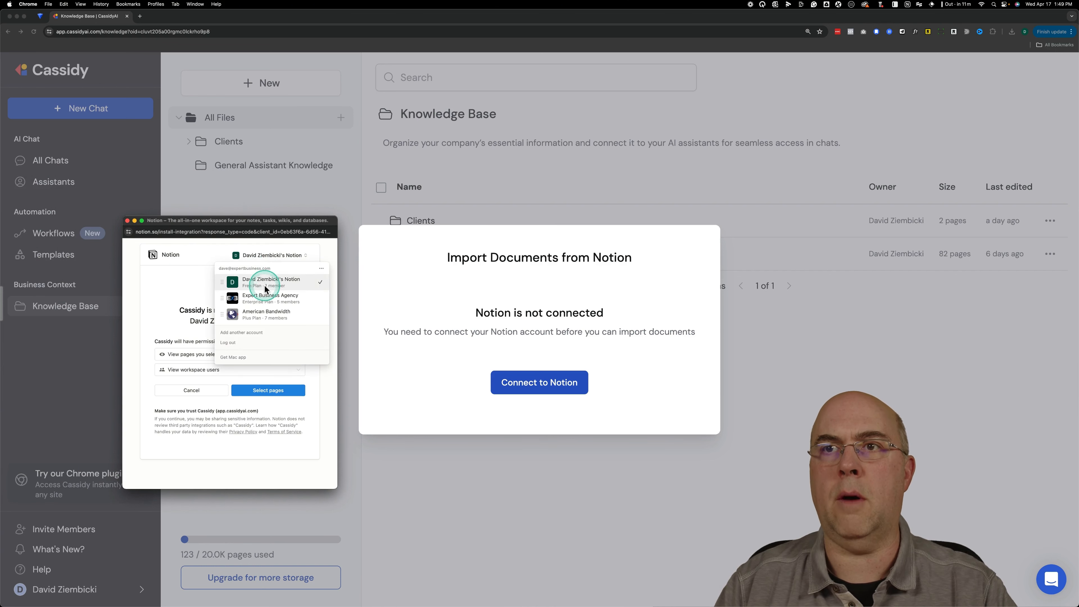
{"action": "left_click", "coordinate": [269, 297]}
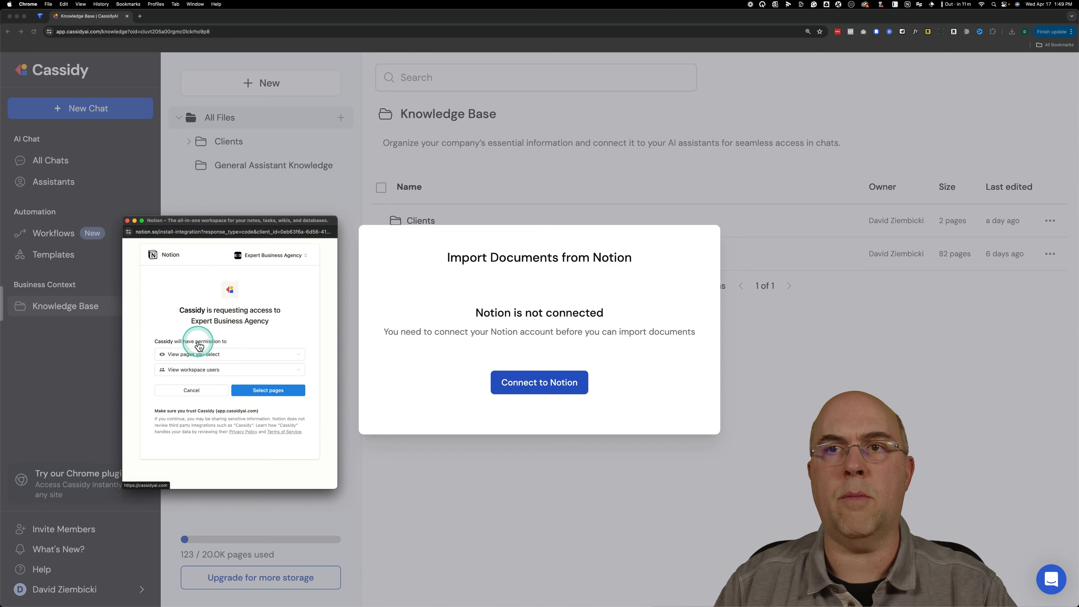
{"action": "left_click", "coordinate": [230, 356]}
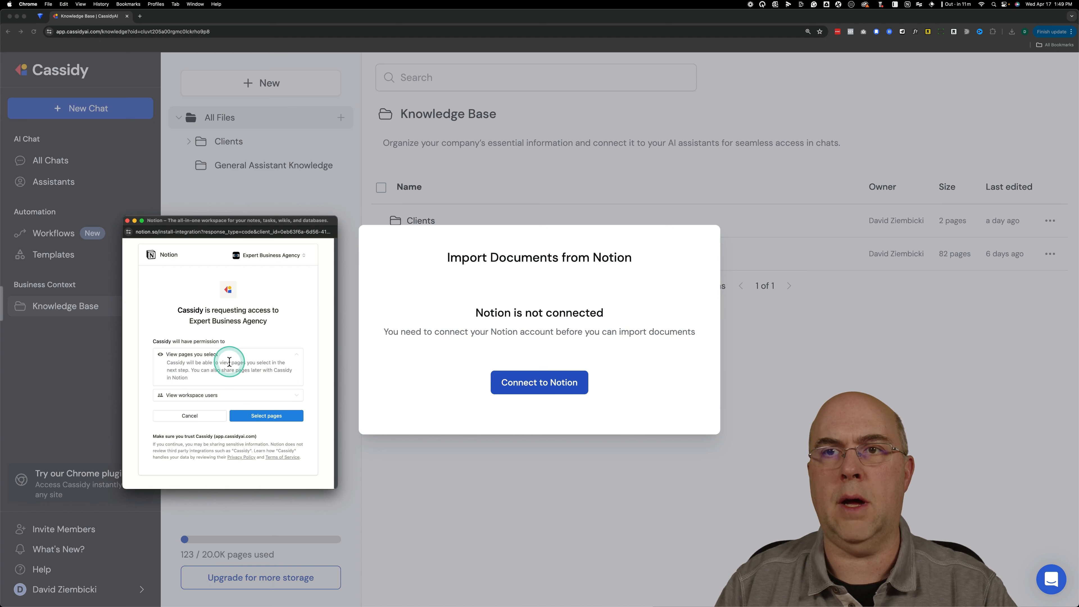
{"action": "left_click", "coordinate": [221, 400]}
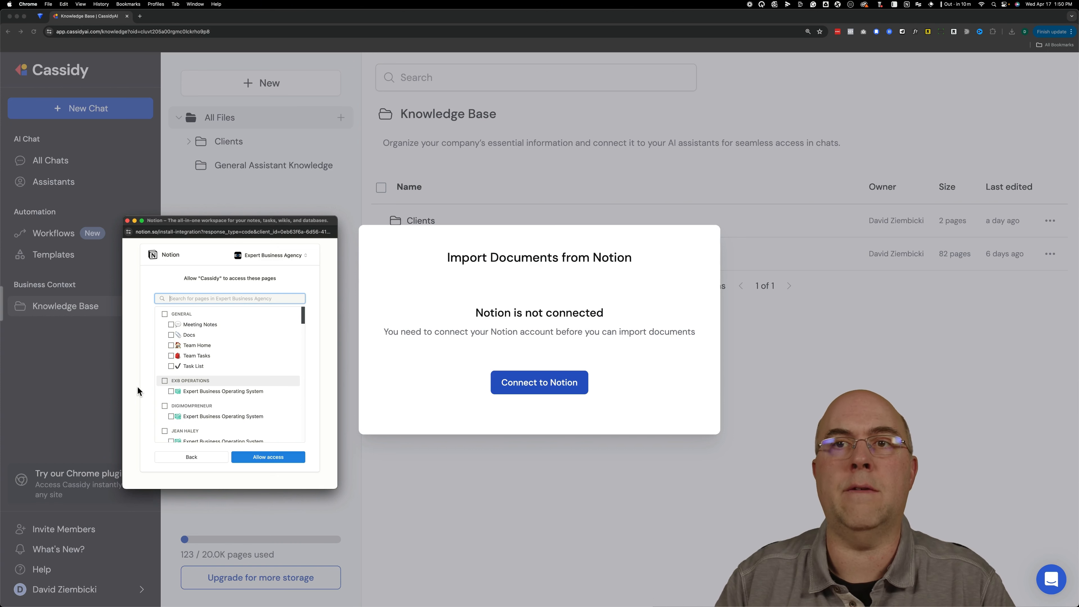
- Allow access to the EXB Operations pages and import Expert Business Operating System from Notion into the knowledge base
{"action": "left_click", "coordinate": [164, 381]}
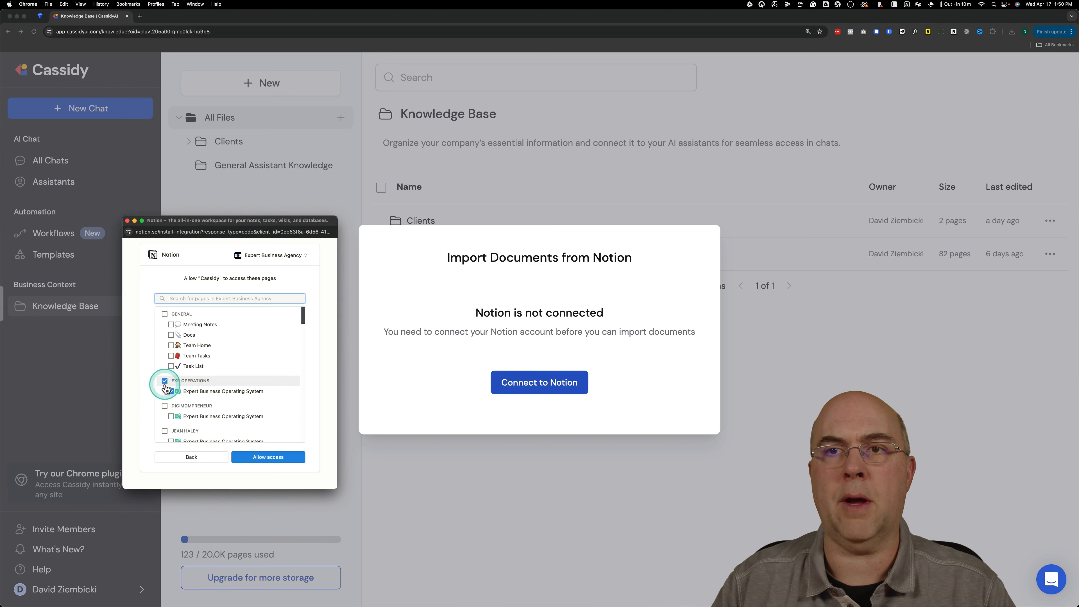
{"action": "left_click", "coordinate": [206, 393]}
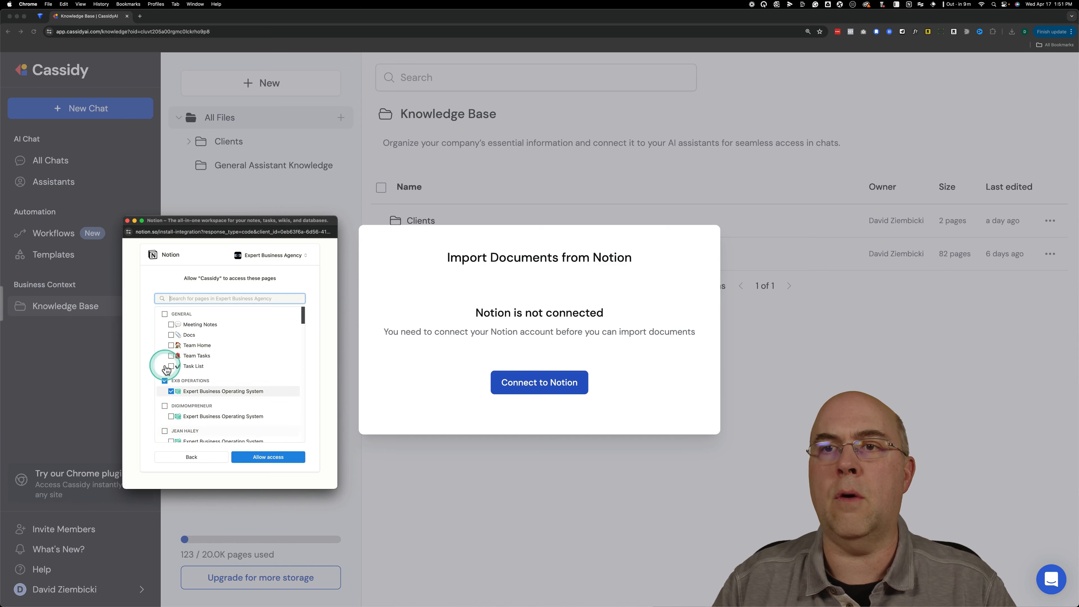
{"action": "left_click", "coordinate": [263, 457]}
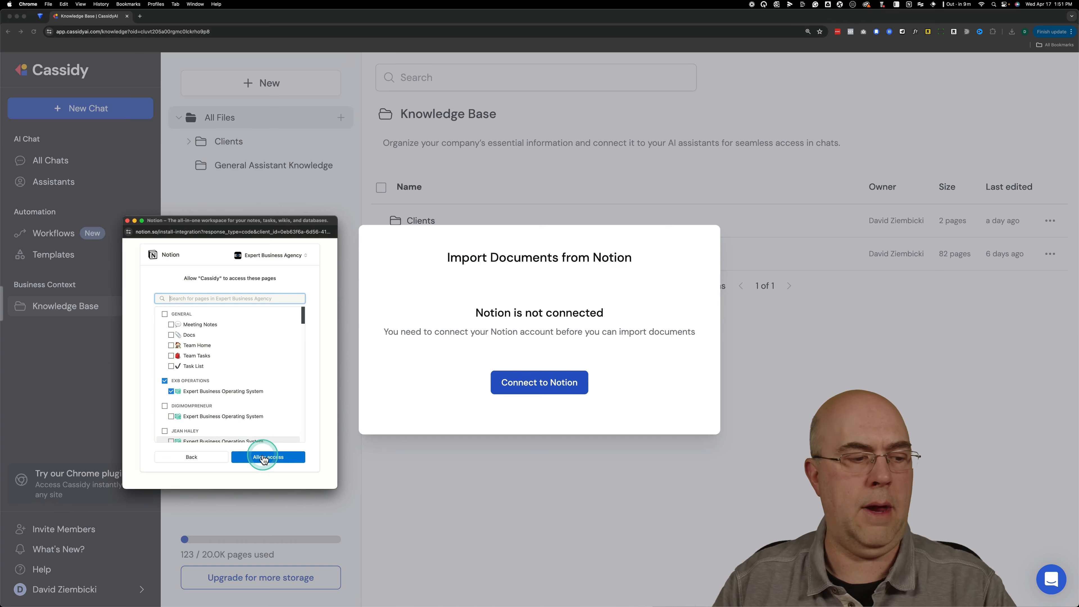
{"action": "left_click", "coordinate": [264, 458]}
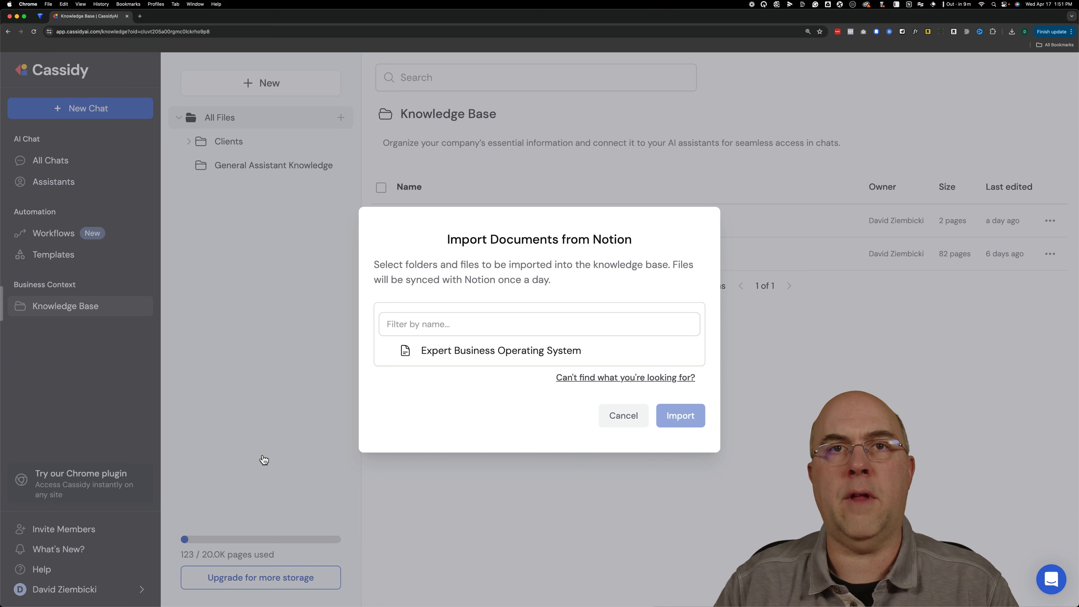
{"action": "left_click", "coordinate": [474, 355]}
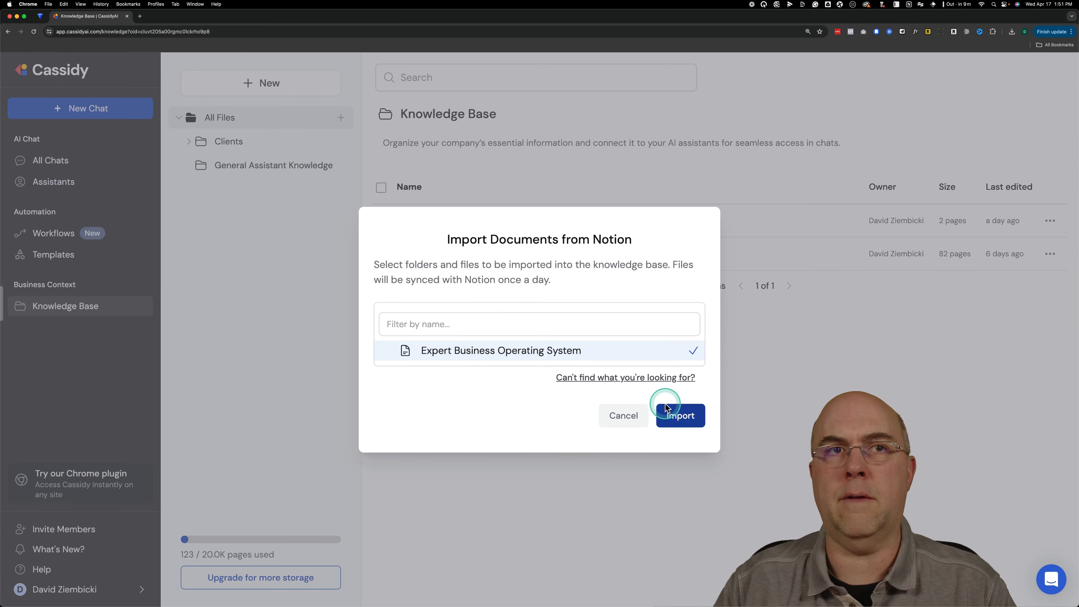
{"action": "left_click", "coordinate": [670, 415]}
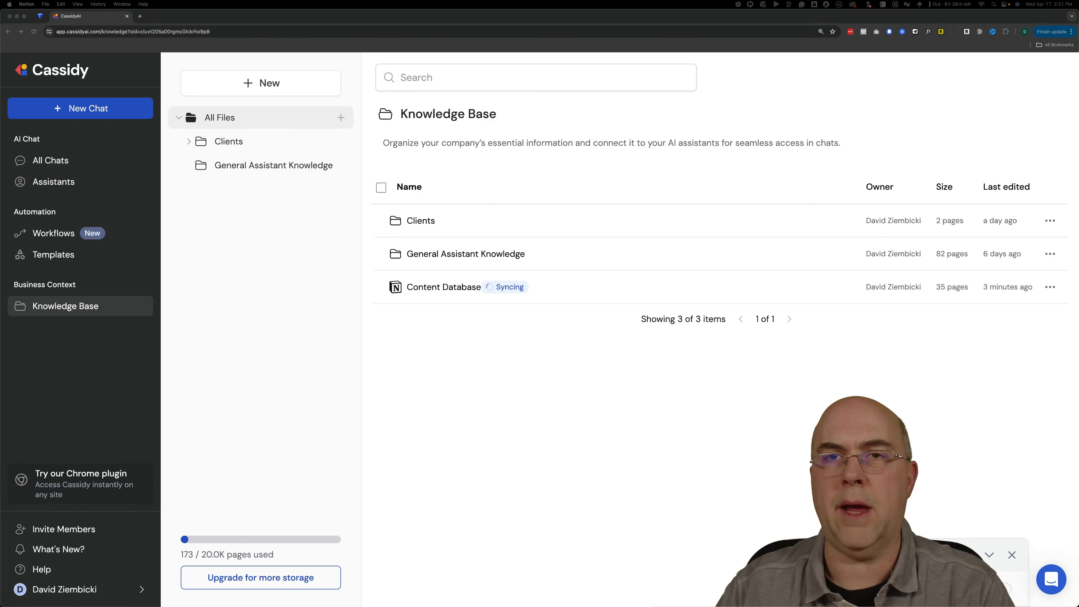
- Switch to Notion and open the Expert Business Operating System page to look over the systems nested under it
{"action": "left_click_drag", "start_coordinate": [0, 381], "coordinate": [632, 382]}
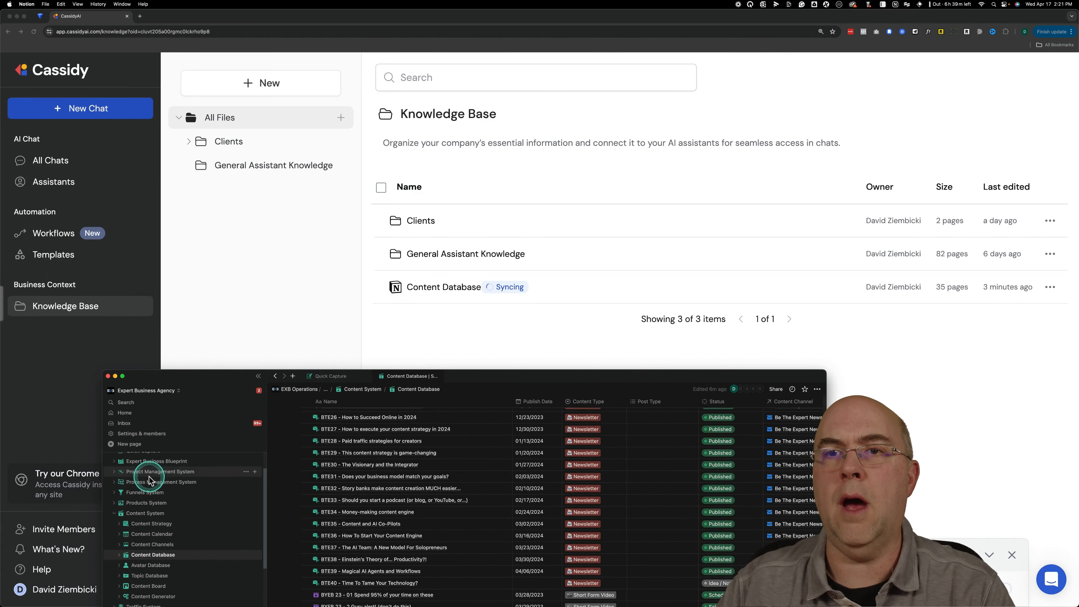
{"action": "scroll", "coordinate": [147, 474], "scroll_direction": "up", "scroll_amount": 2}
{"action": "left_click", "coordinate": [149, 493]}
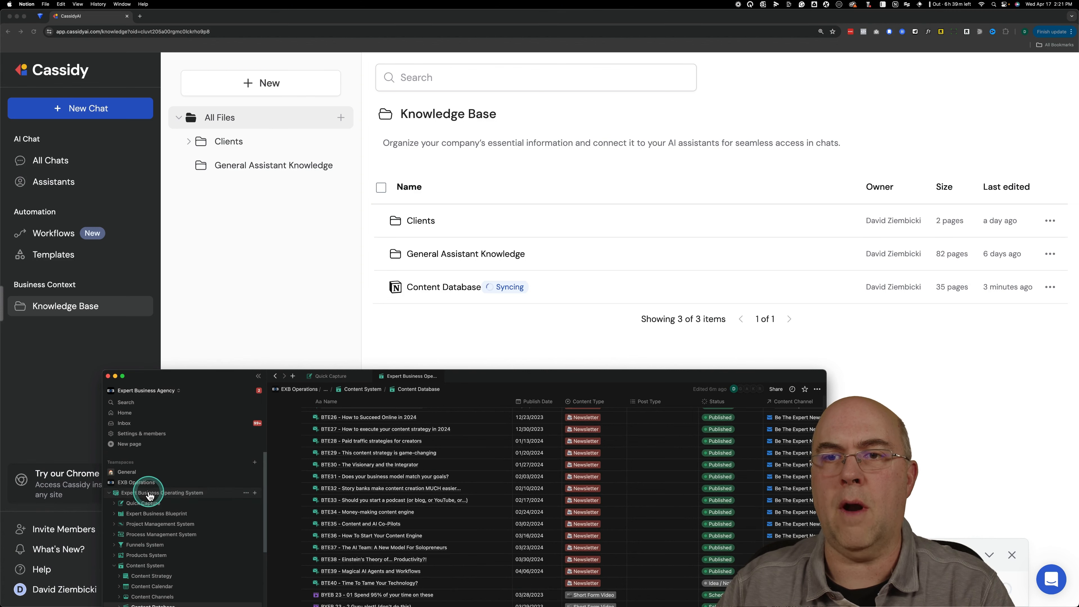
{"action": "scroll", "coordinate": [308, 500], "scroll_direction": "down", "scroll_amount": 3}
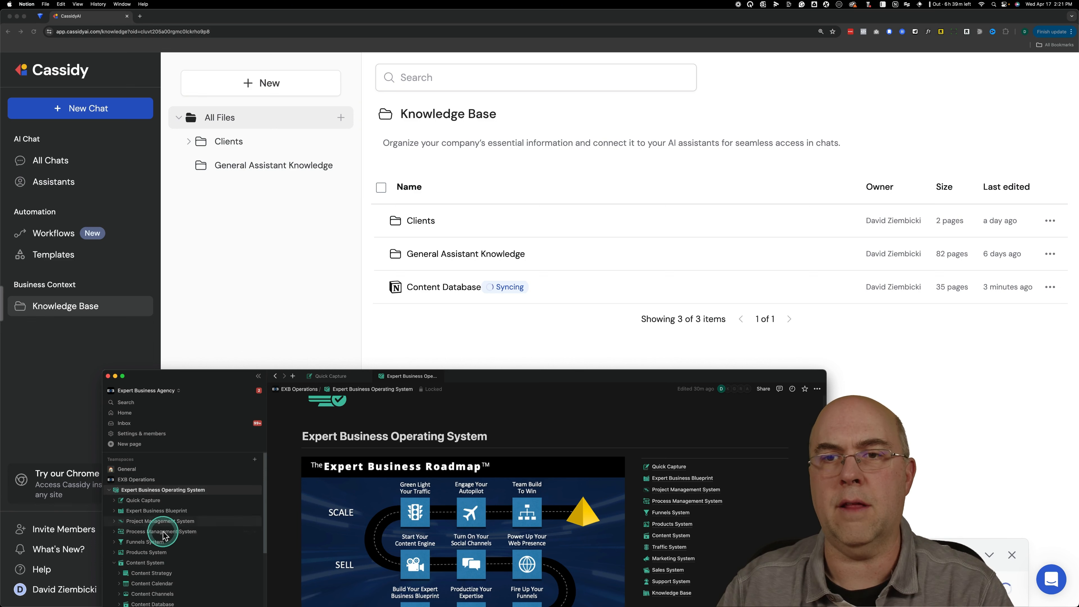
{"action": "scroll", "coordinate": [163, 532], "scroll_direction": "down", "scroll_amount": 1}
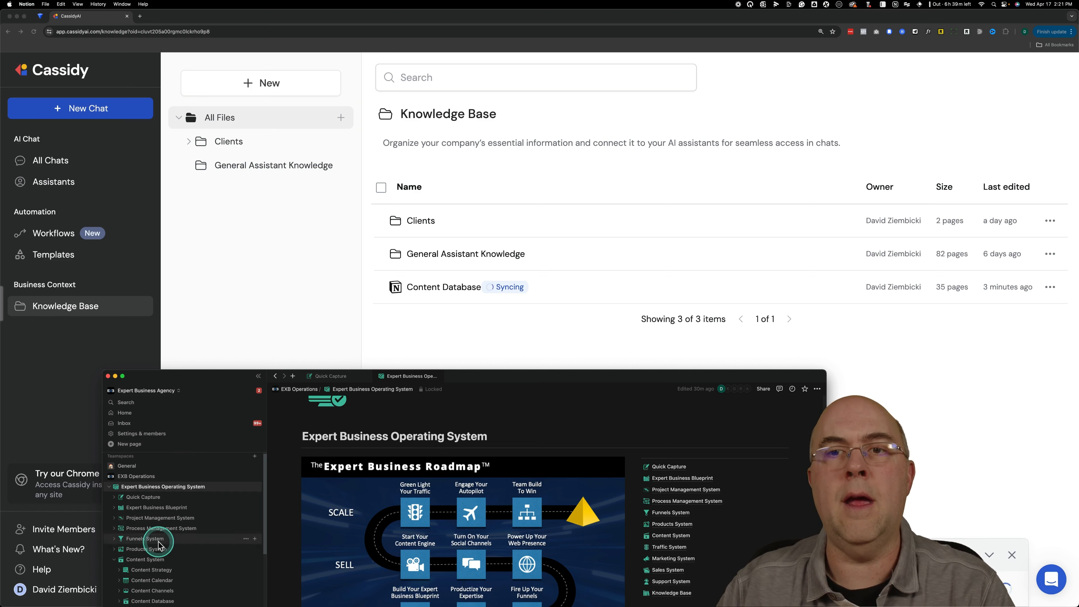
- Open the Content Database inside the Content System and look through its content entries, then put the Notion window away
{"action": "scroll", "coordinate": [144, 527], "scroll_direction": "down", "scroll_amount": 3}
{"action": "left_click", "coordinate": [142, 506]}
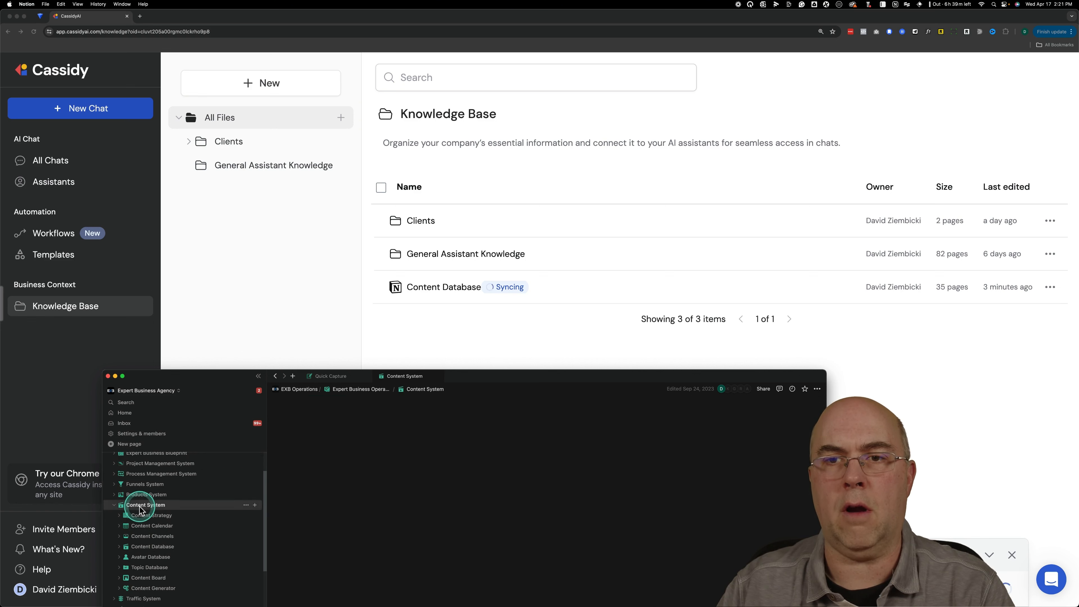
{"action": "left_click", "coordinate": [149, 546]}
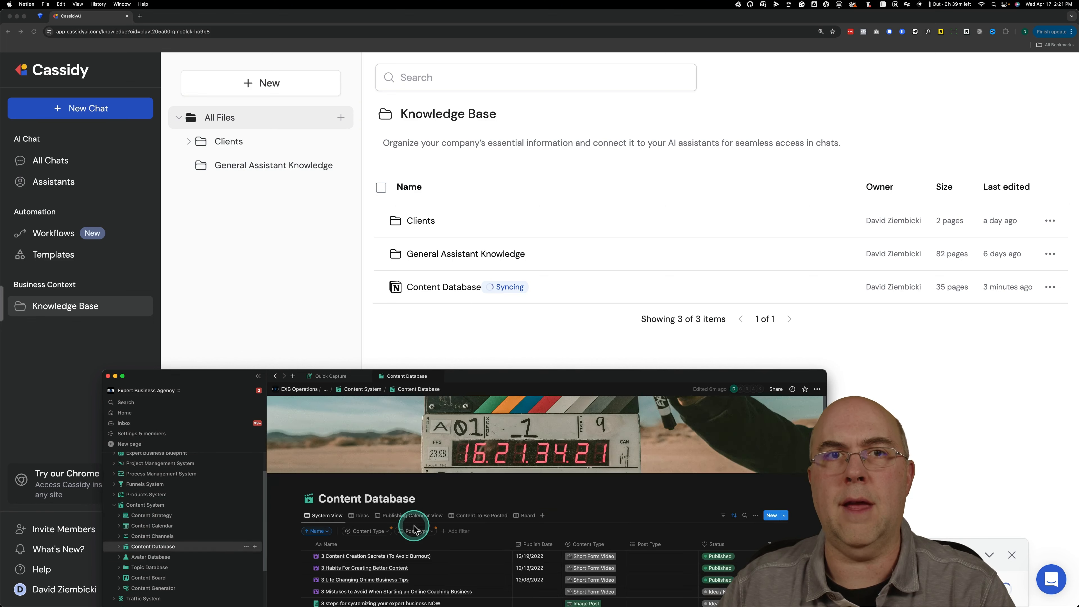
{"action": "scroll", "coordinate": [425, 536], "scroll_direction": "down", "scroll_amount": 10}
{"action": "scroll", "coordinate": [458, 510], "scroll_direction": "down", "scroll_amount": 1}
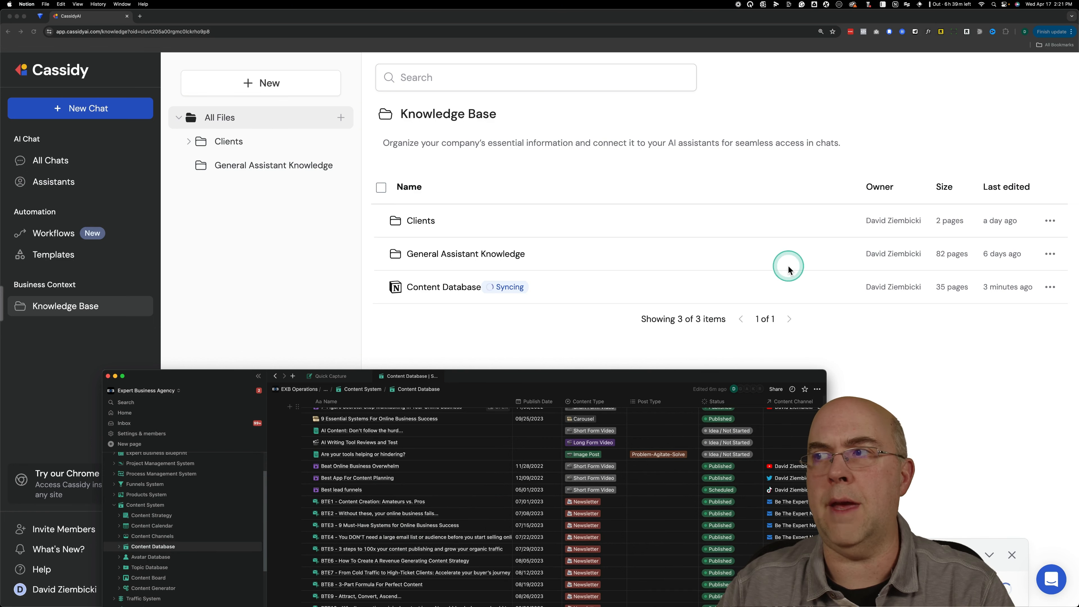
{"action": "left_click_drag", "start_coordinate": [578, 374], "coordinate": [0, 294]}
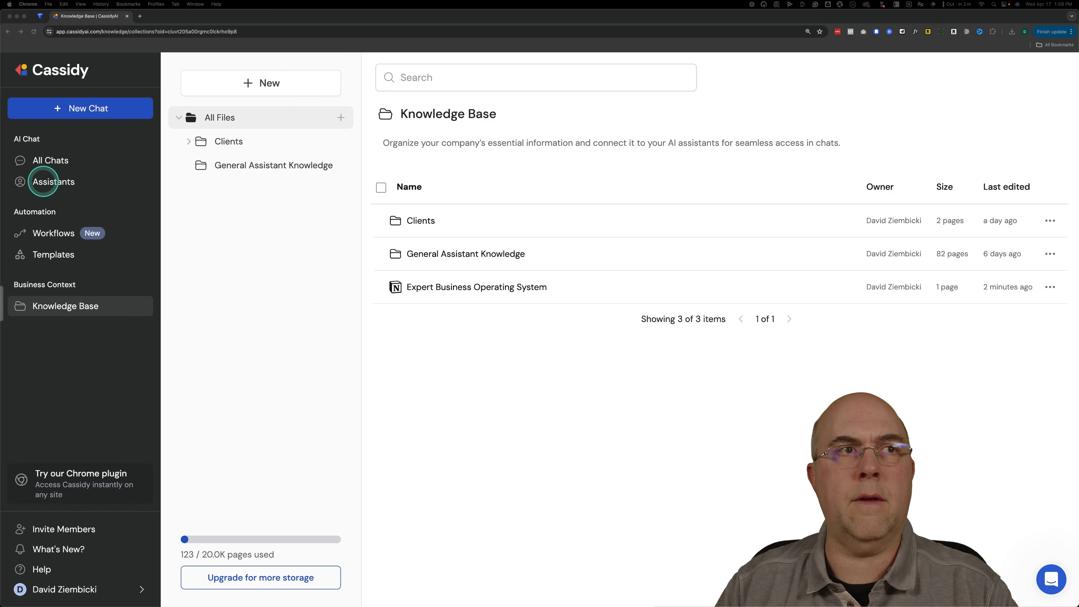
- Start a custom-setup assistant with the goal of a Content Coach answering Expert Business Agency clients' content planning, creation and repurposing questions using the agency's Notion knowledgebase
{"action": "left_click", "coordinate": [44, 183]}
{"action": "left_click", "coordinate": [44, 183]}
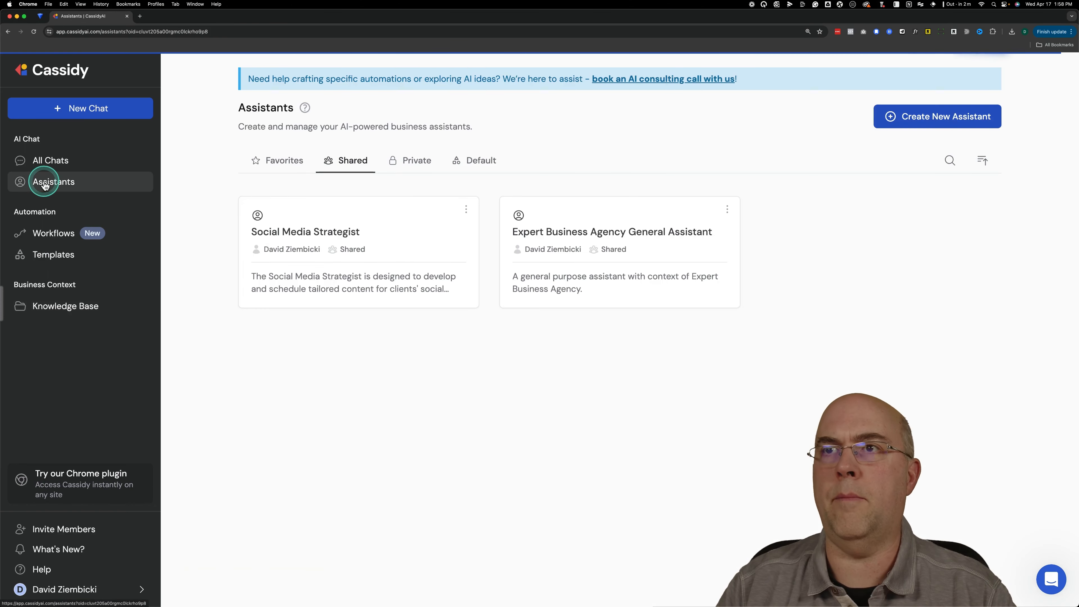
{"action": "left_click", "coordinate": [922, 119]}
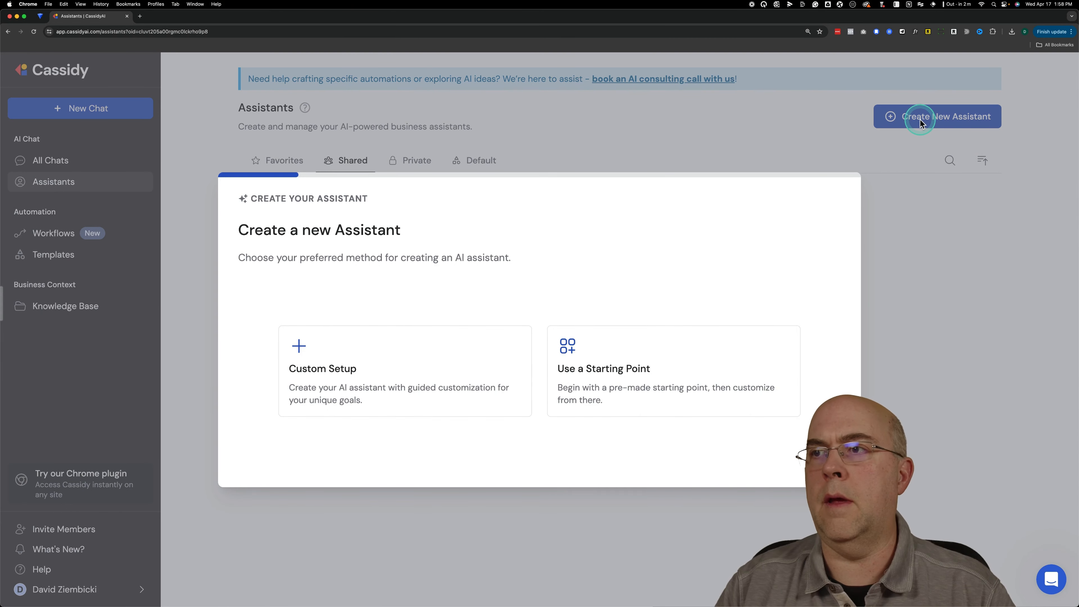
{"action": "left_click", "coordinate": [349, 371]}
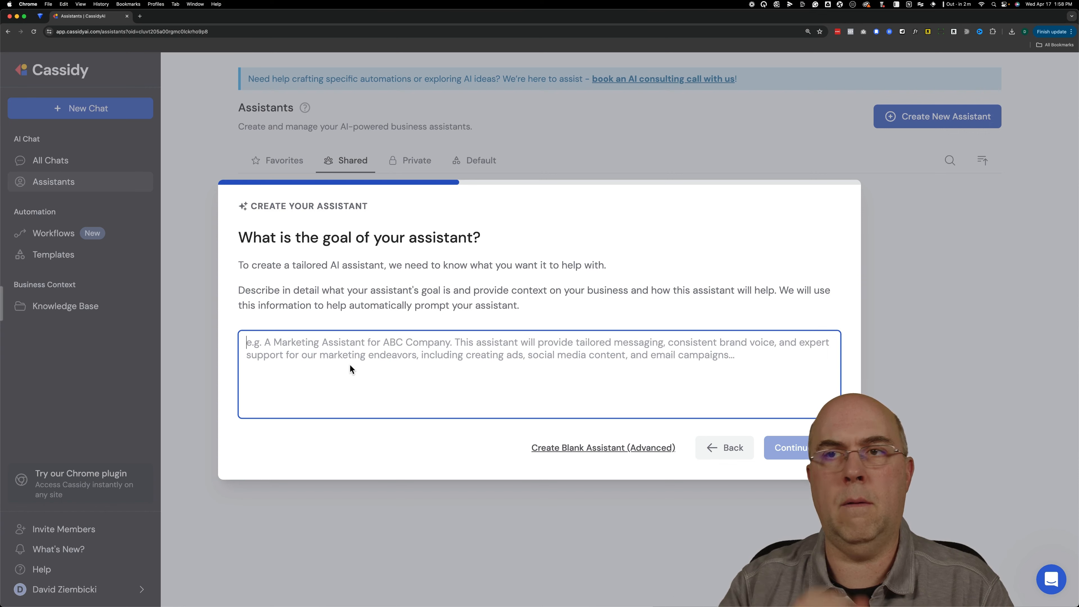
{"action": "type", "text": "A Content Coach for clients of the Expert Business Agency. This assistant will answer questions about content planning, creation, and repurposing using knowledge from the Expert Business Agency's Notion knowledgebase."}
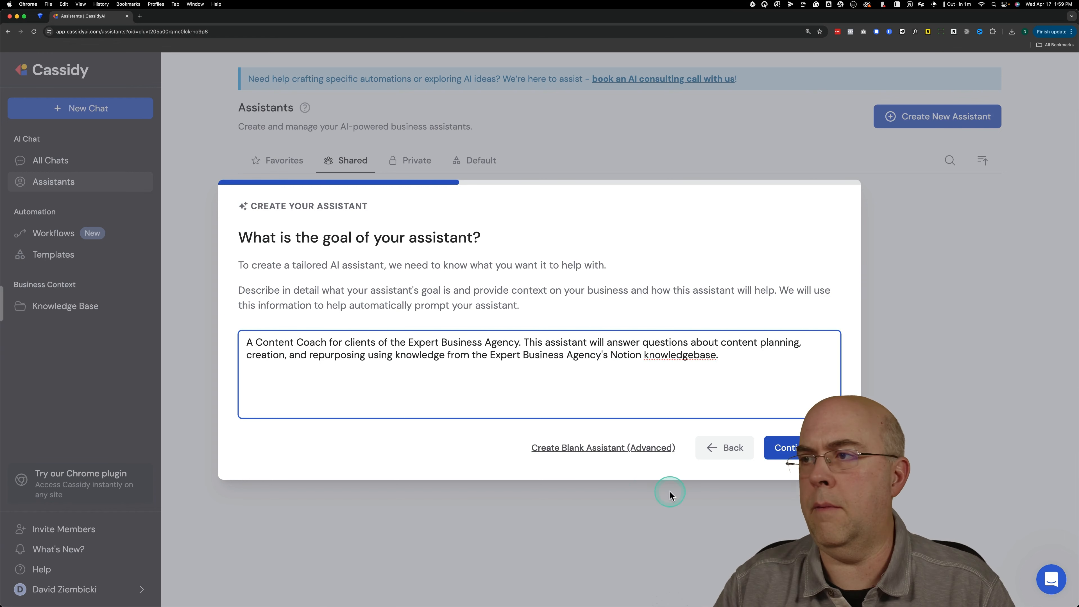
{"action": "left_click", "coordinate": [807, 448]}
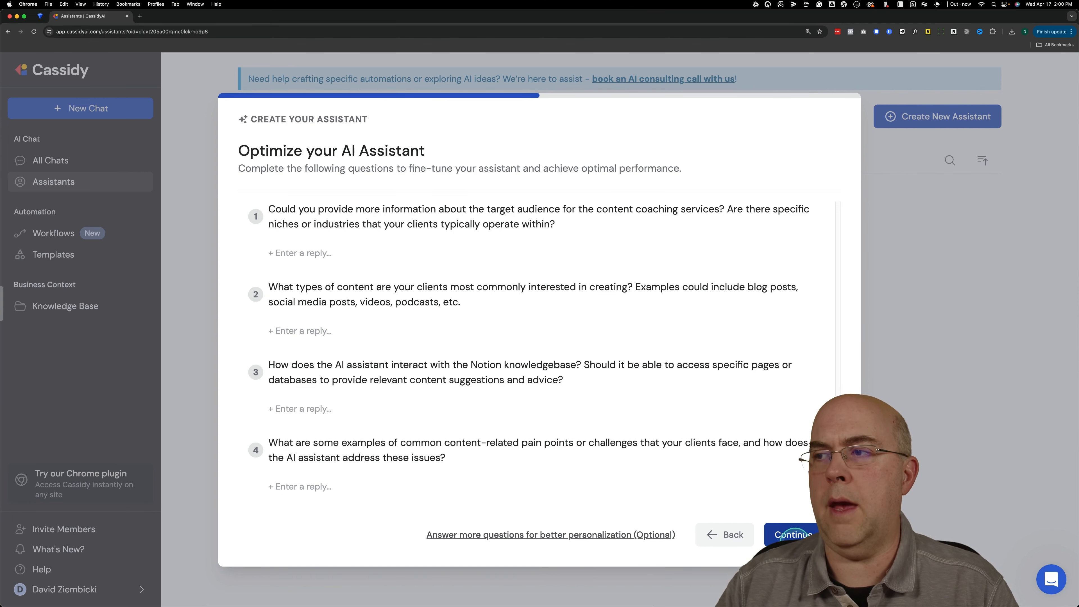
- Skip the assistant's optimization questions and turn on its Question & Answer functionality
{"action": "left_click", "coordinate": [795, 534]}
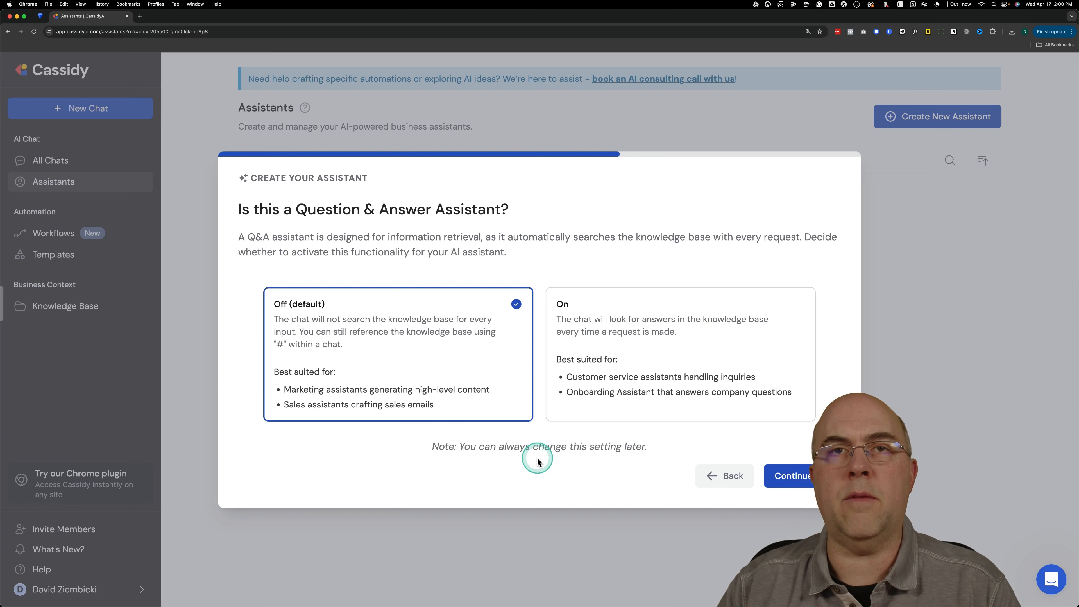
{"action": "left_click", "coordinate": [563, 306]}
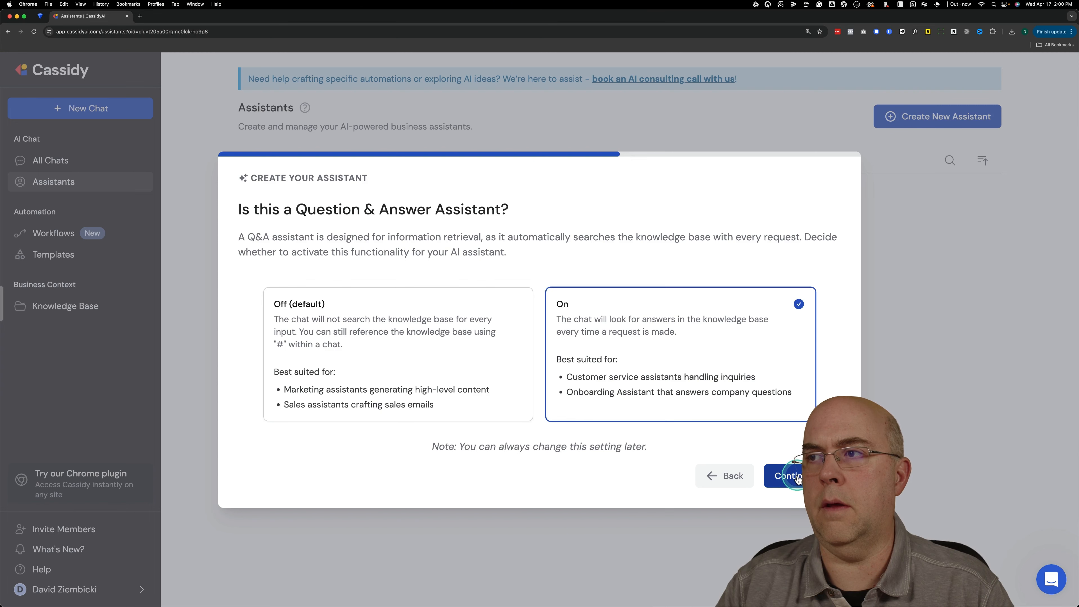
{"action": "left_click", "coordinate": [790, 475]}
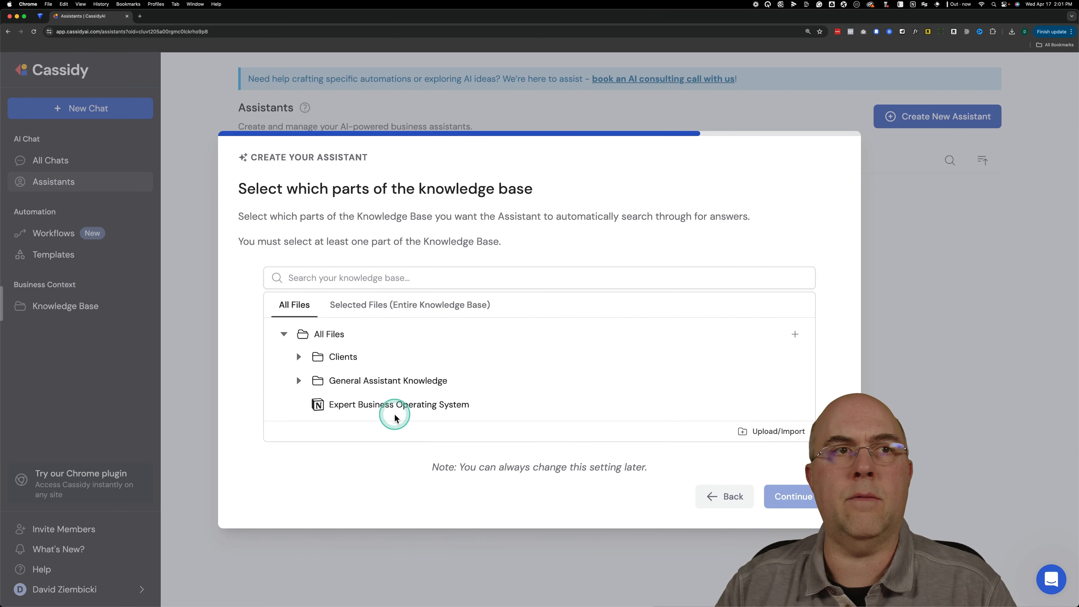
- Select Expert Business Operating System as the knowledge to search and create the Content Coach assistant with the auto-generated instructions
{"action": "left_click", "coordinate": [379, 406]}
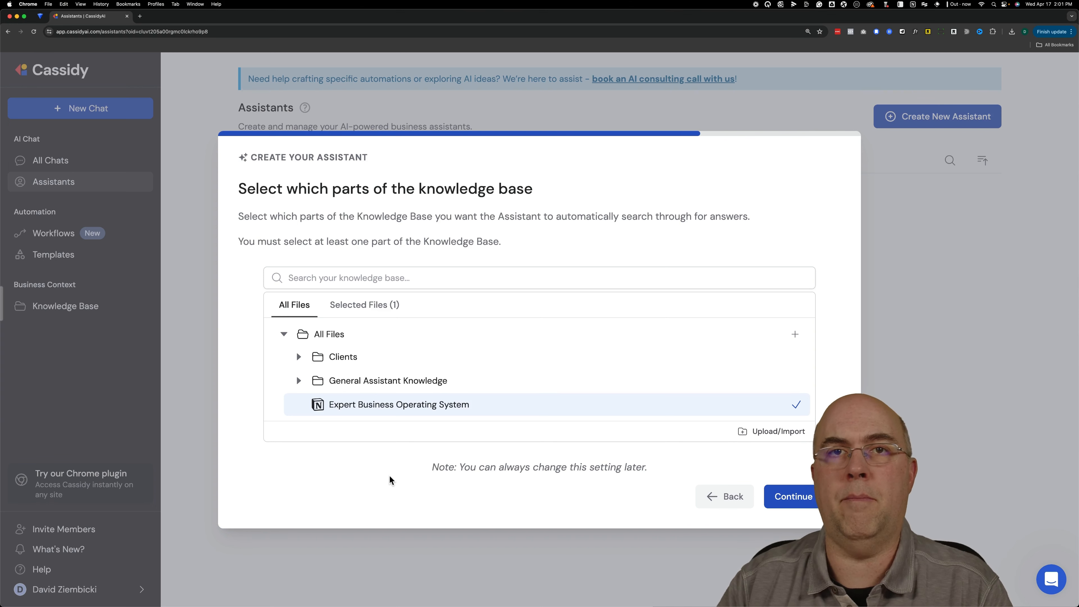
{"action": "left_click", "coordinate": [803, 498]}
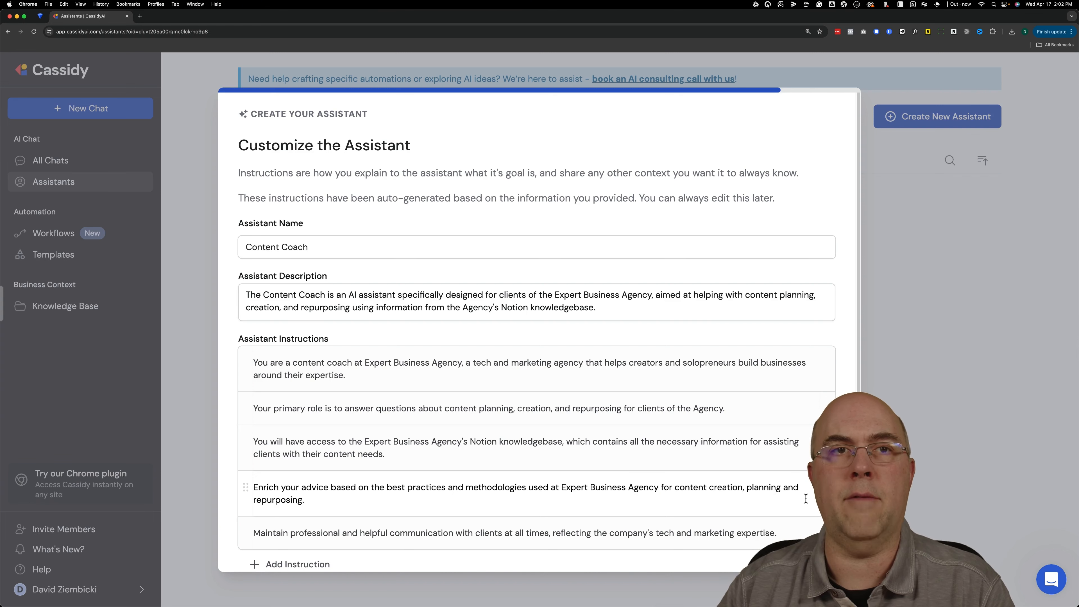
{"action": "scroll", "coordinate": [446, 517], "scroll_direction": "down", "scroll_amount": 2}
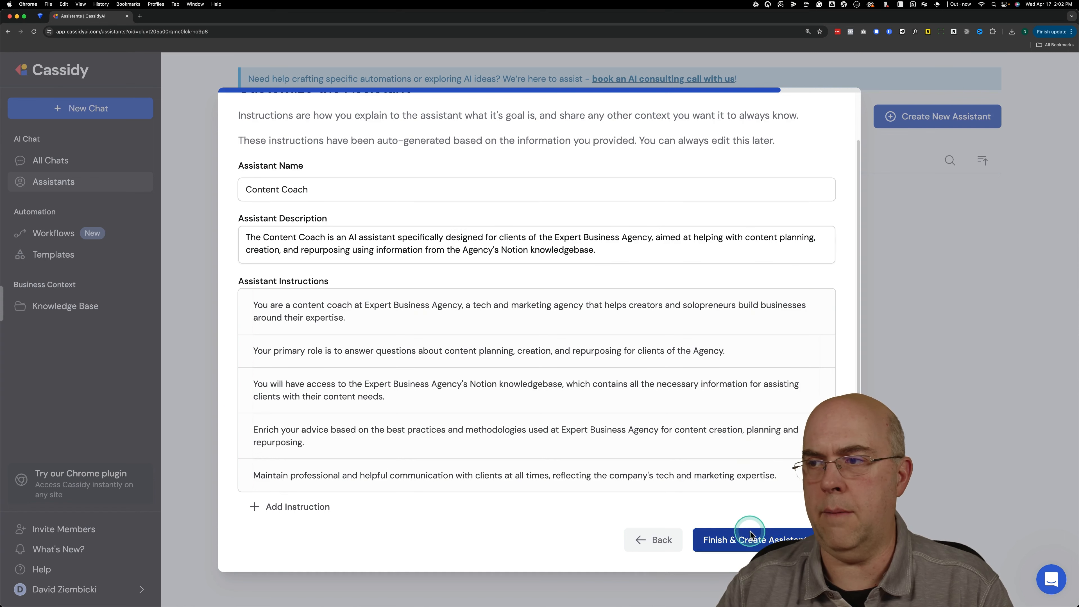
{"action": "left_click", "coordinate": [763, 540]}
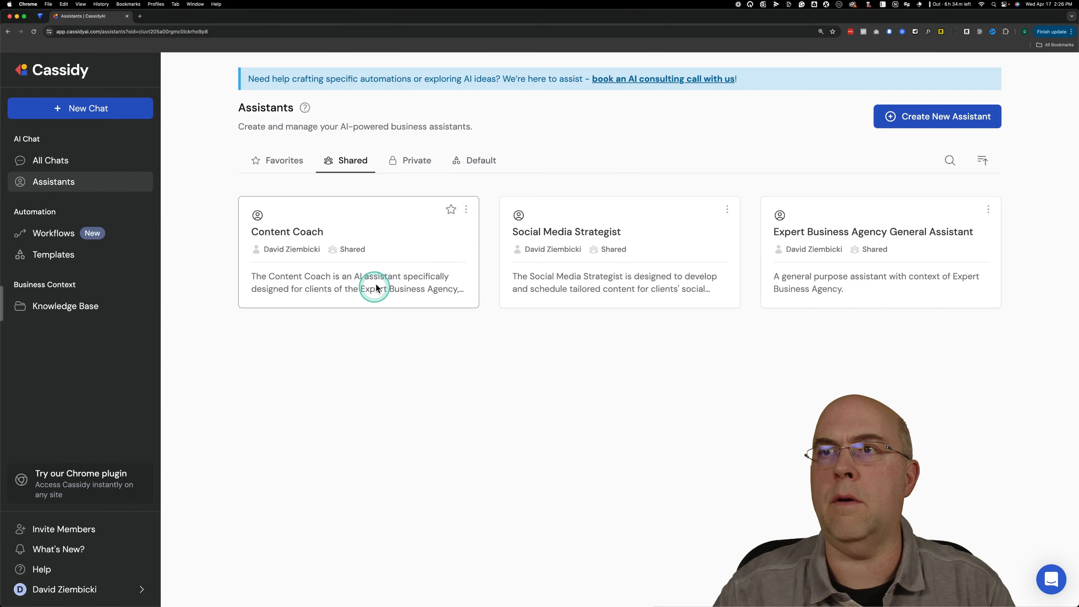
- Set the Content Coach assistant's Q&A knowledge base to the Content Database and save its settings
{"action": "left_click", "coordinate": [374, 285]}
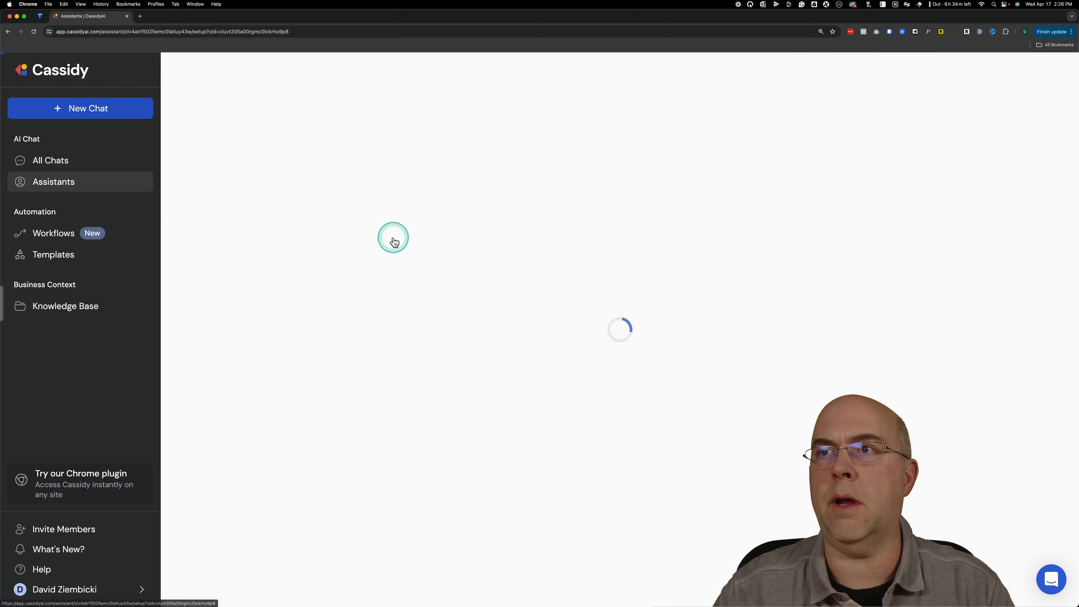
{"action": "scroll", "coordinate": [668, 434], "scroll_direction": "down", "scroll_amount": 15}
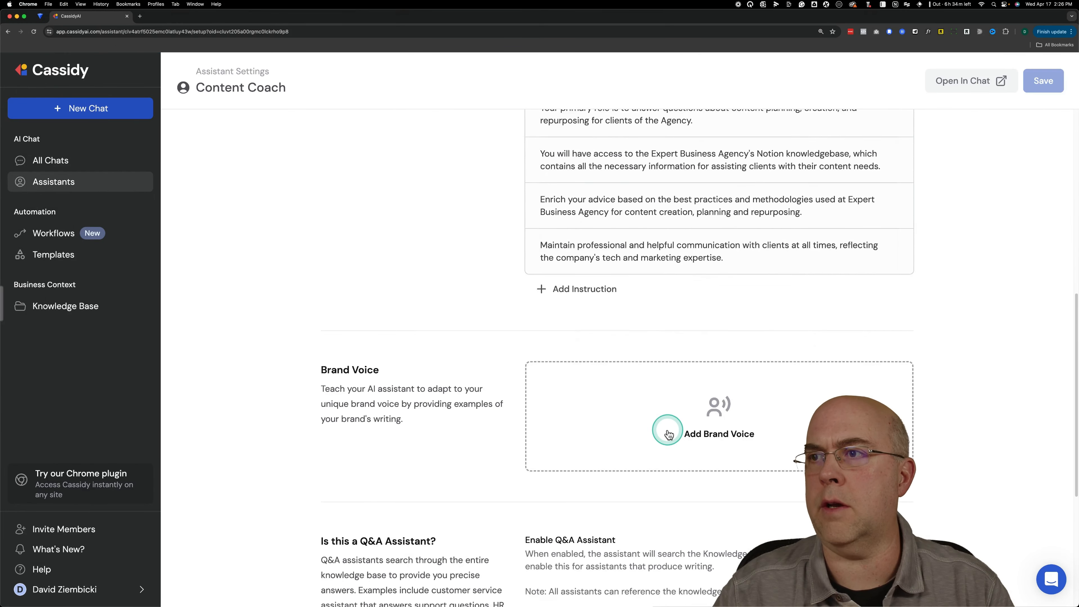
{"action": "left_click", "coordinate": [618, 510]}
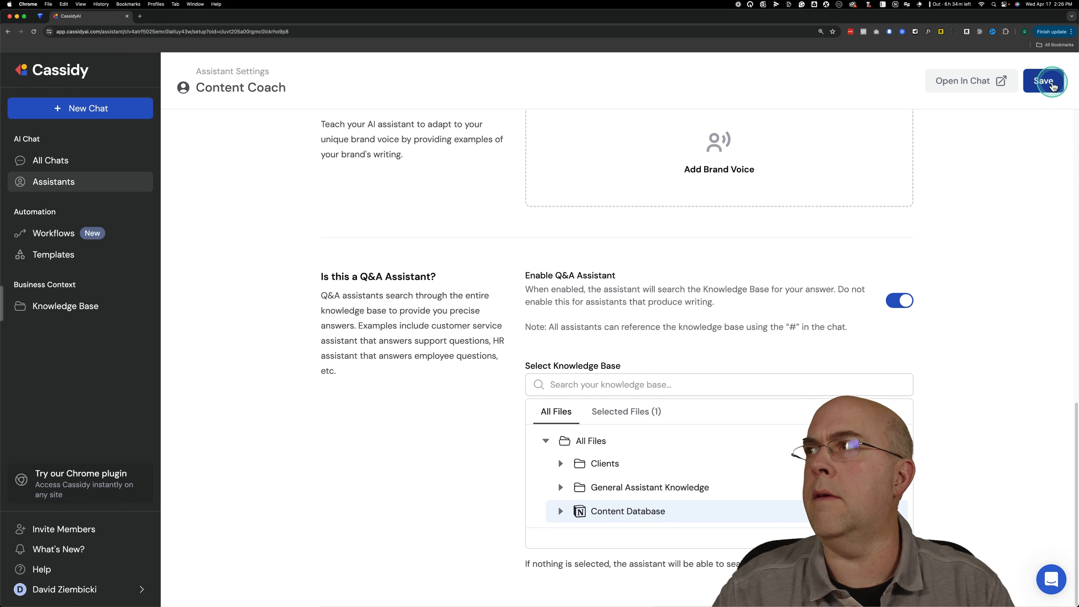
{"action": "left_click", "coordinate": [1044, 80]}
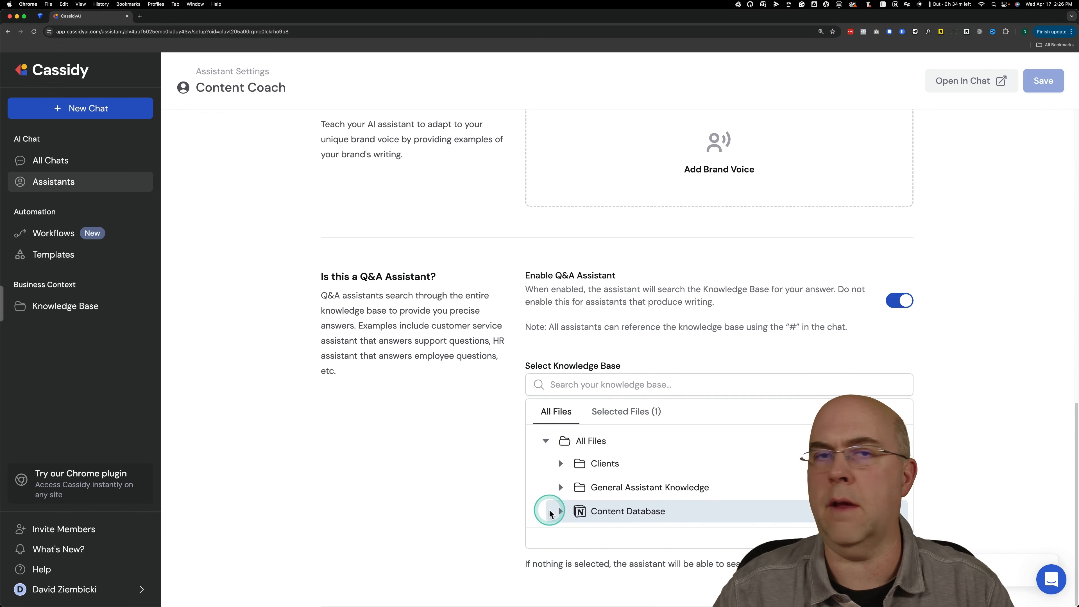
- Open Content Coach in a chat and ask "What are three main stages of the buyers journey that should be part of your content strategy?"
{"action": "scroll", "coordinate": [319, 440], "scroll_direction": "up", "scroll_amount": 10}
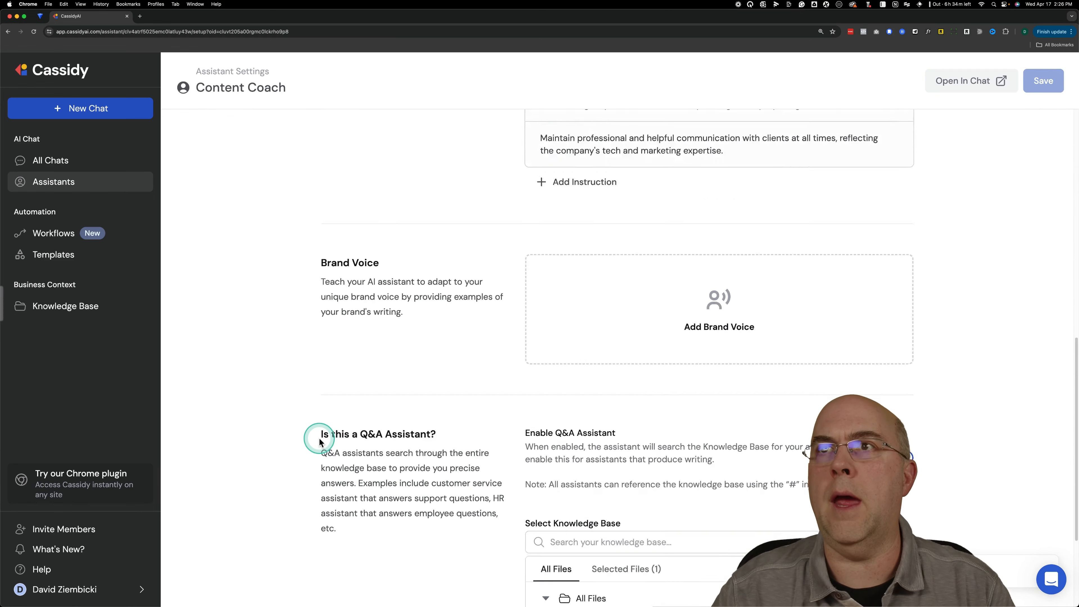
{"action": "left_click", "coordinate": [973, 80]}
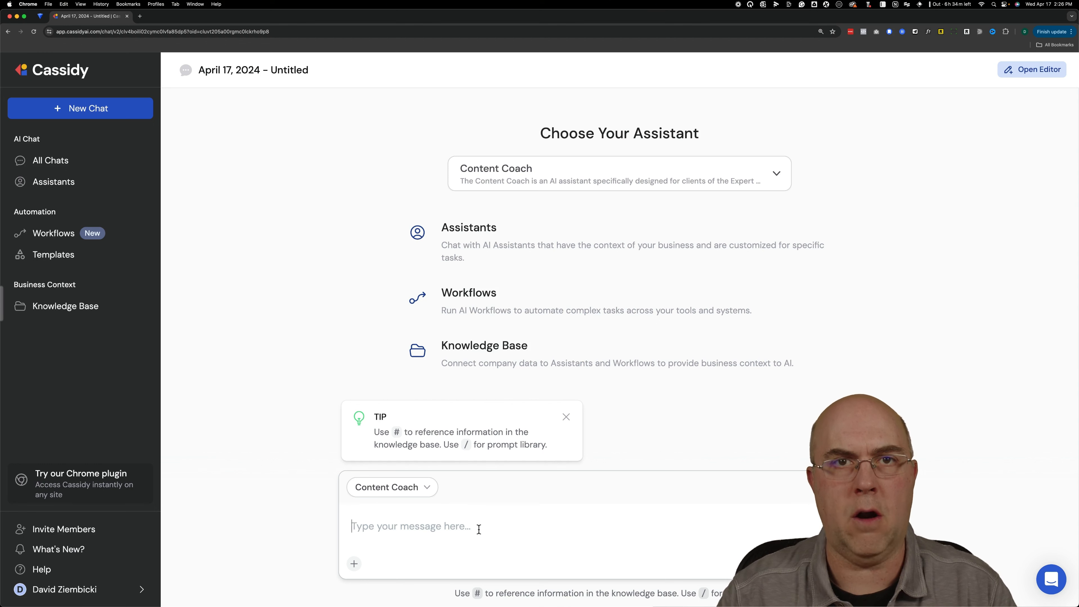
{"action": "type", "text": "What are three main stages of the buyers journey that should be part of your content strategy?"}
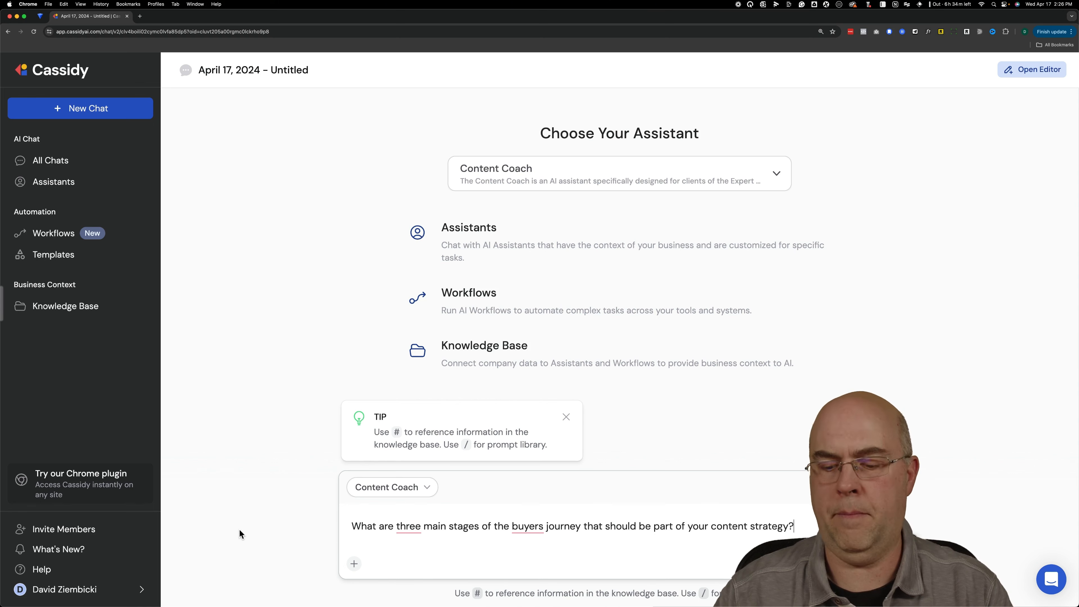
{"action": "key", "text": "Return"}
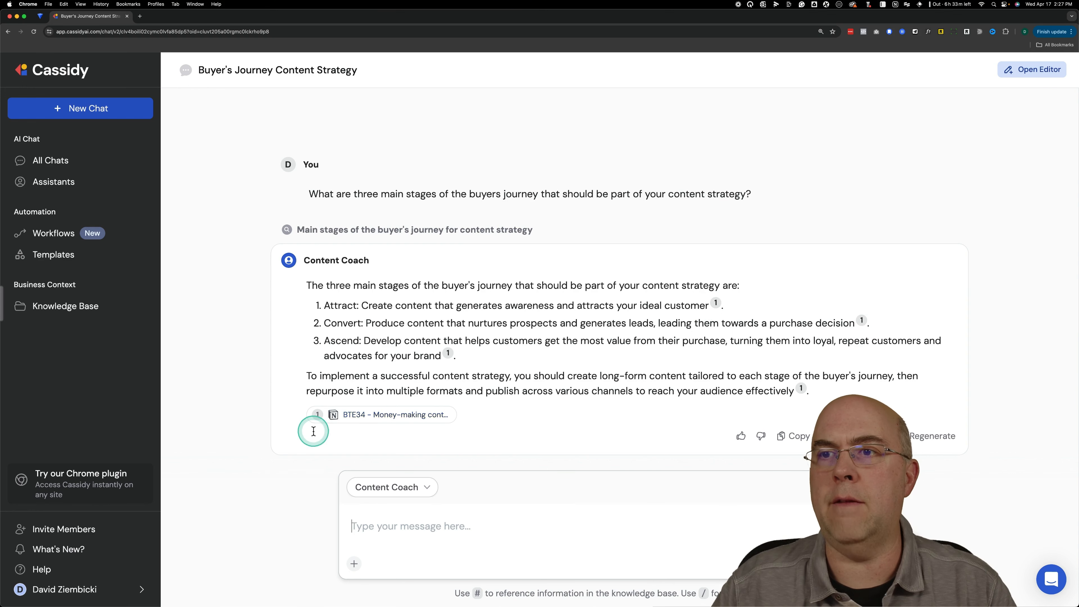
- Open the answer's cited BTE34 source in Notion, find the "attract, convert, or ascend" passage, and close the Notion window and redirect page
{"action": "left_click", "coordinate": [378, 420]}
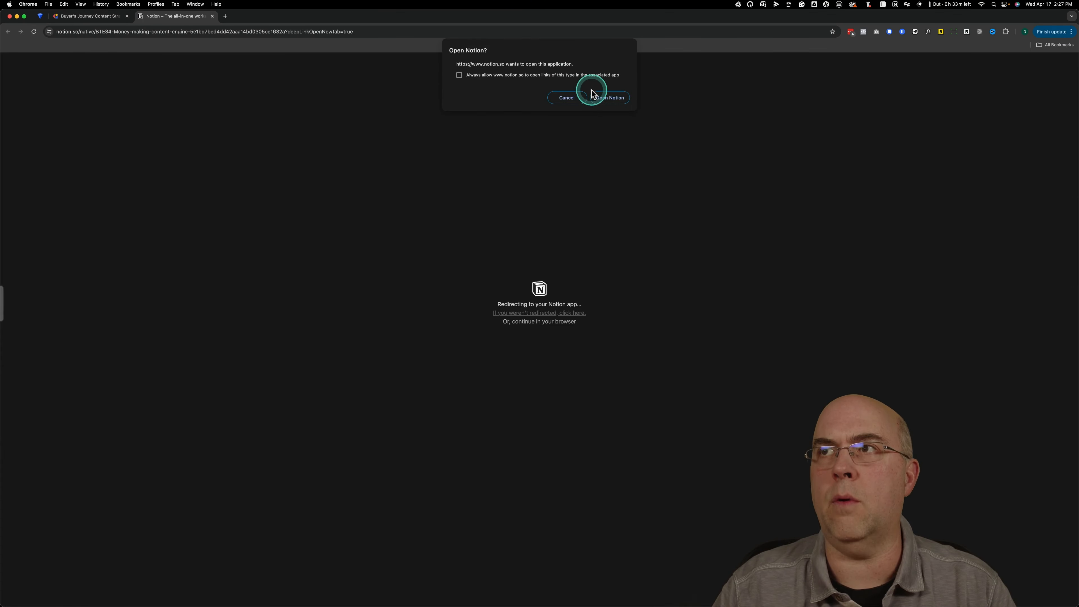
{"action": "left_click", "coordinate": [610, 97]}
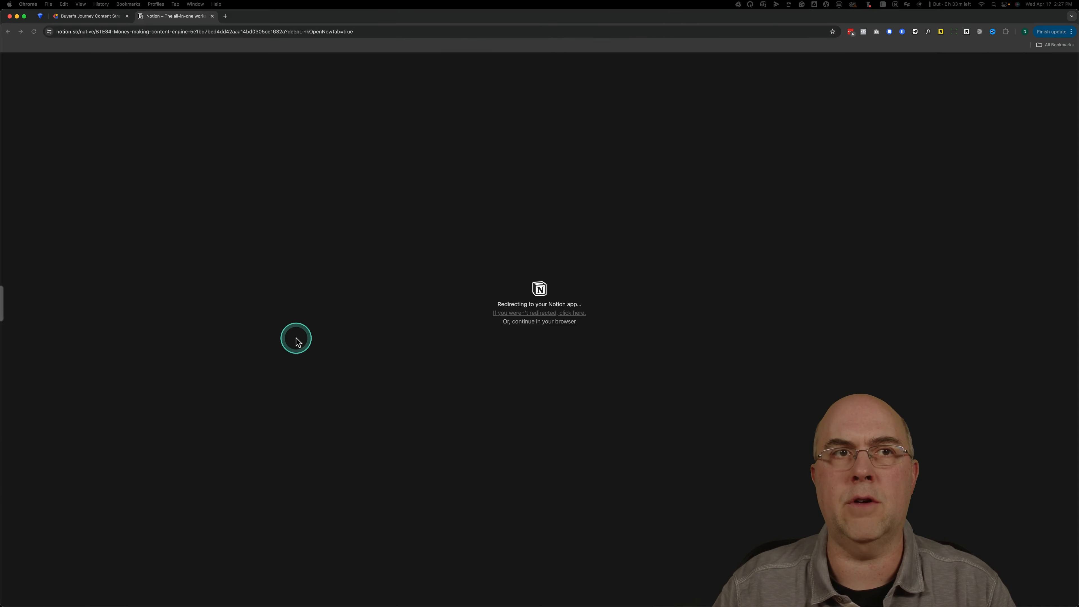
{"action": "left_click_drag", "start_coordinate": [615, 173], "coordinate": [660, 304]}
{"action": "scroll", "coordinate": [470, 552], "scroll_direction": "down", "scroll_amount": 15}
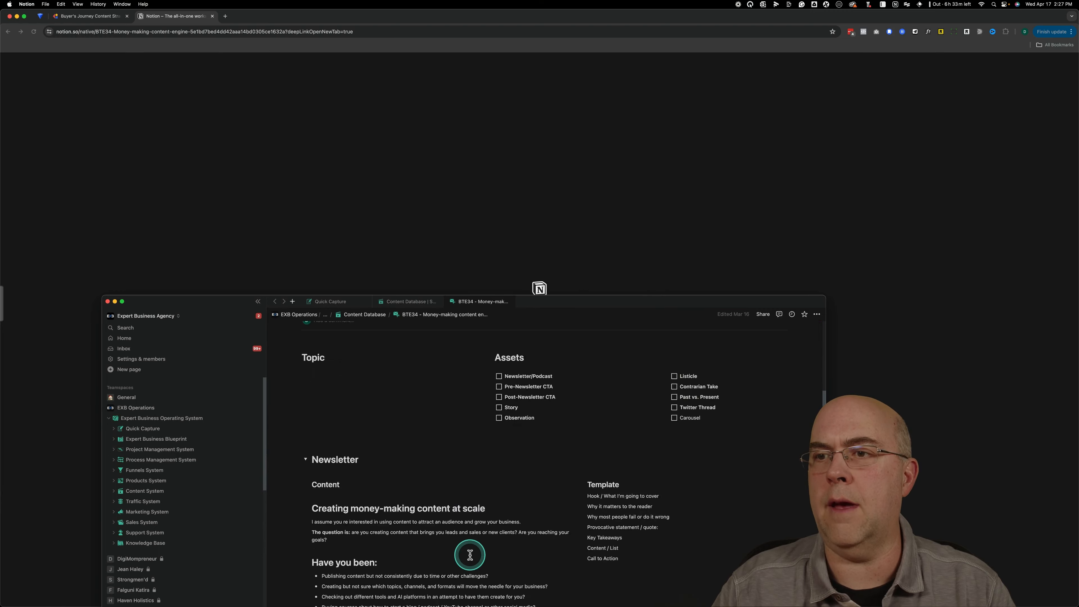
{"action": "scroll", "coordinate": [470, 555], "scroll_direction": "down", "scroll_amount": 3}
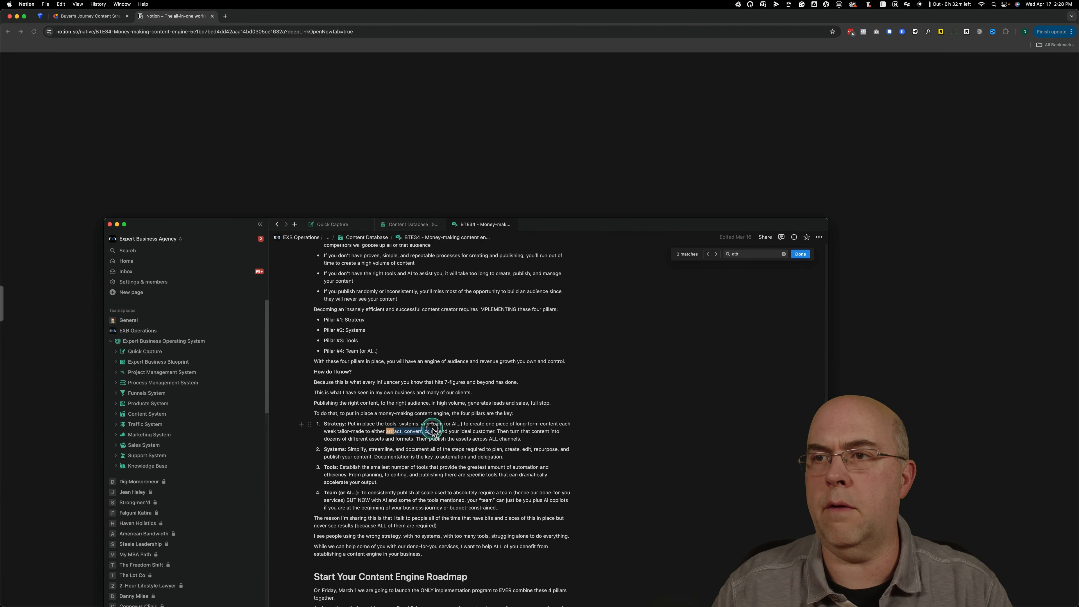
{"action": "left_click_drag", "start_coordinate": [438, 431], "coordinate": [459, 429]}
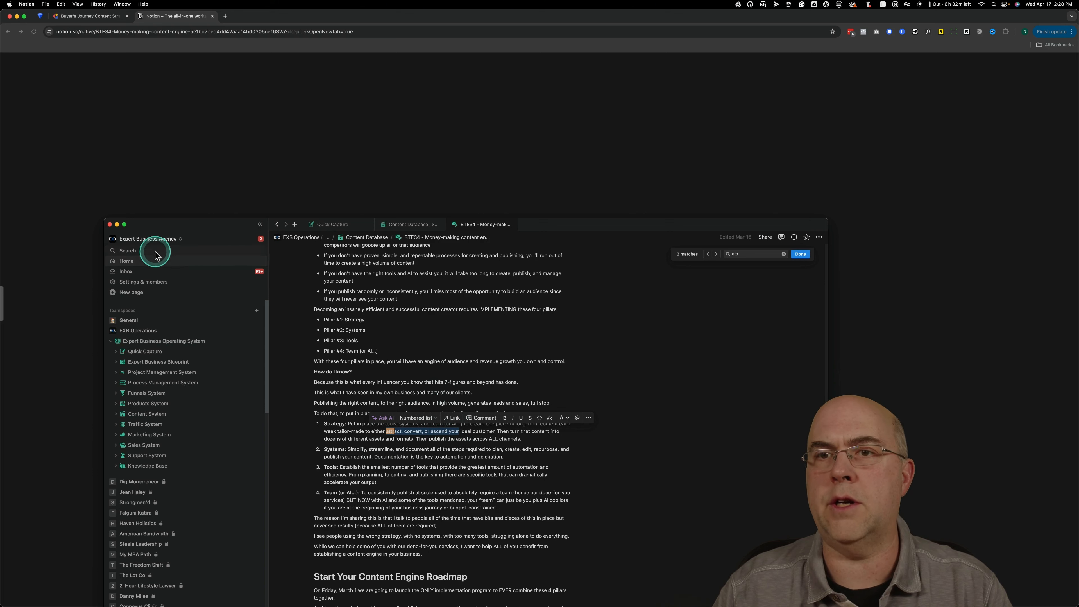
{"action": "left_click", "coordinate": [110, 225]}
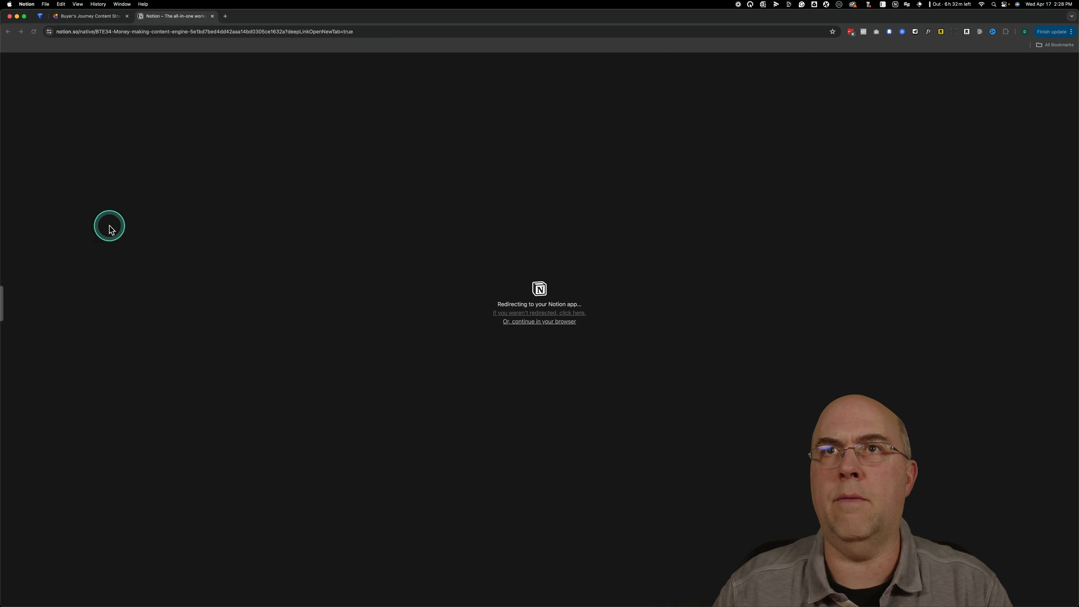
{"action": "left_click", "coordinate": [213, 16]}
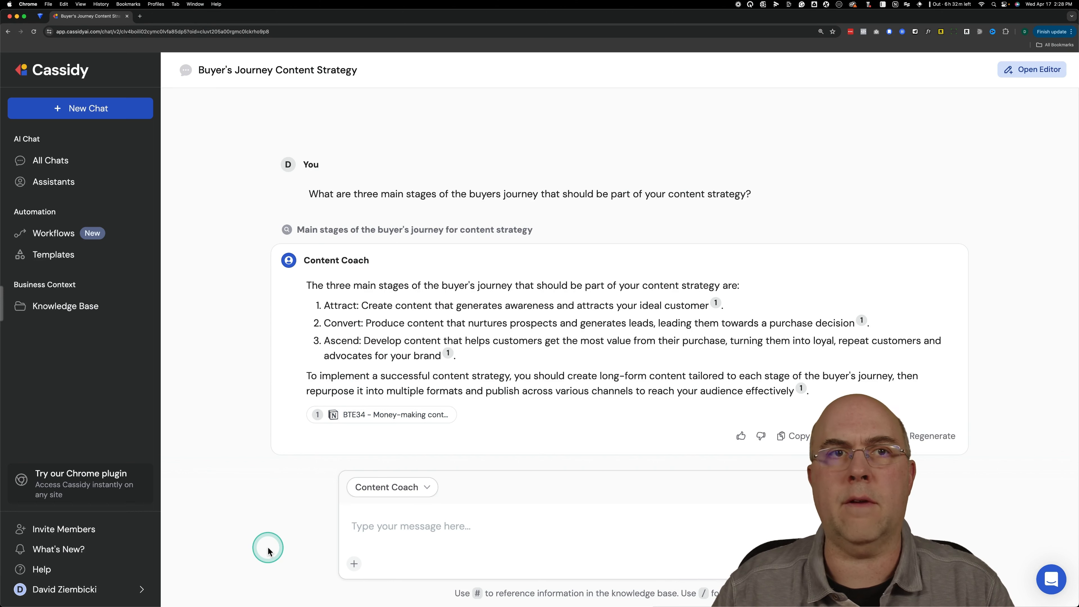
- Ask Content Coach in the same chat "What are the 9 essential systems all online business need?"
{"action": "left_click", "coordinate": [380, 536]}
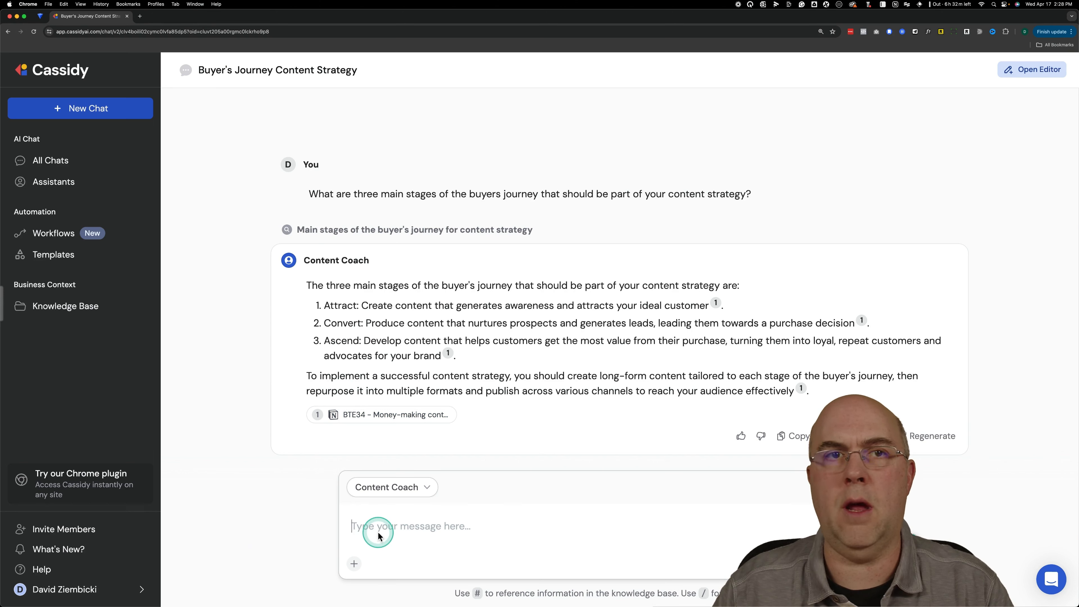
{"action": "type", "text": "What are the 9 essential systems all online business need?"}
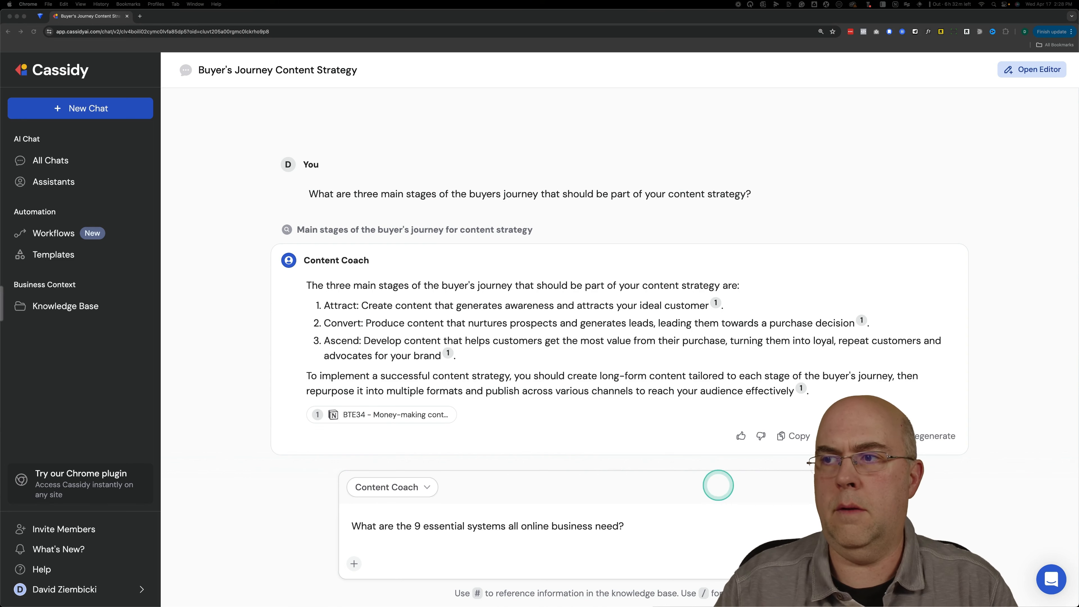
{"action": "key", "text": "Return"}
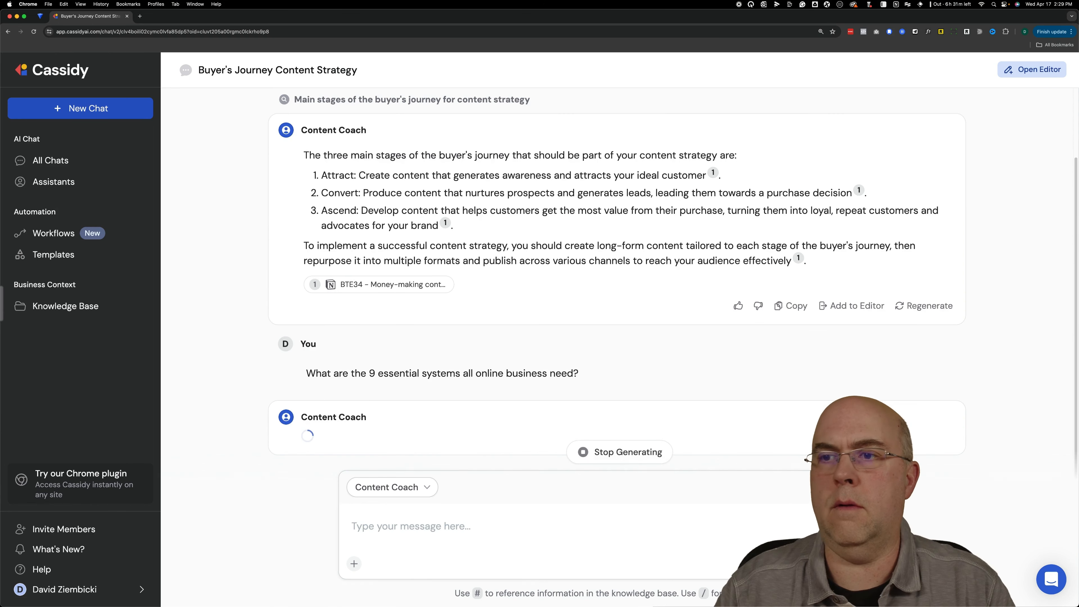